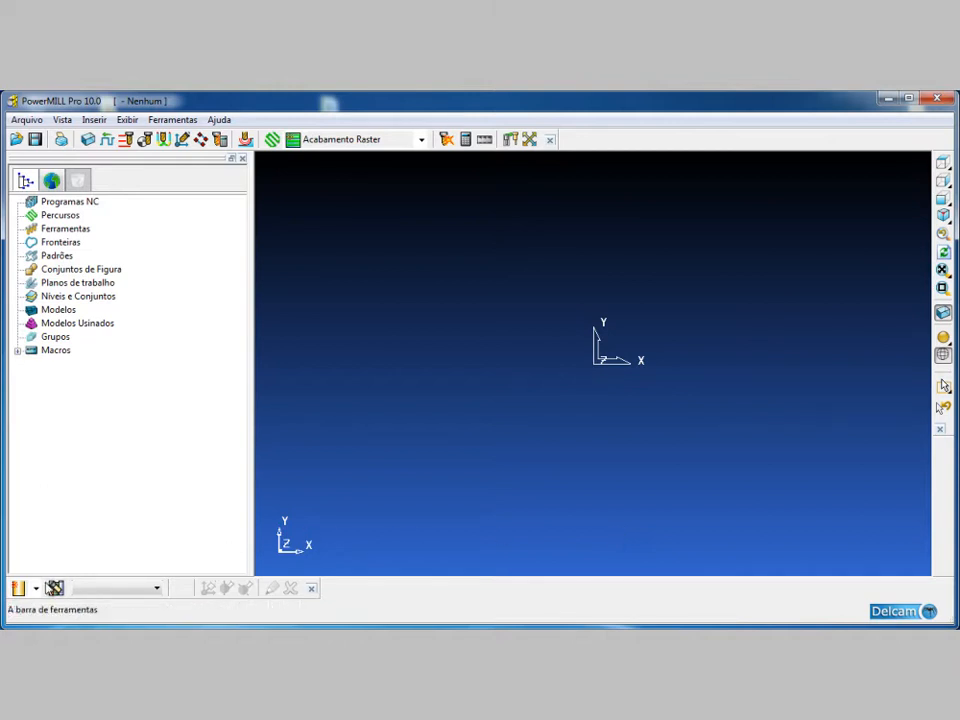
# Create a new end mill tool and name it D10T8.
pyautogui.click(36, 590)
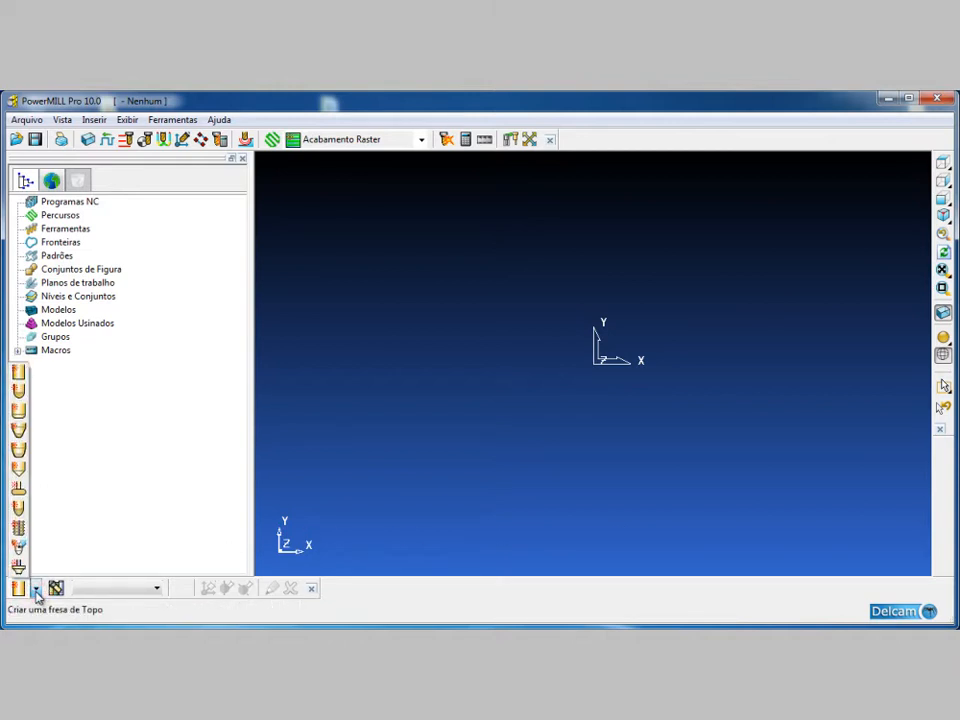
pyautogui.click(20, 376)
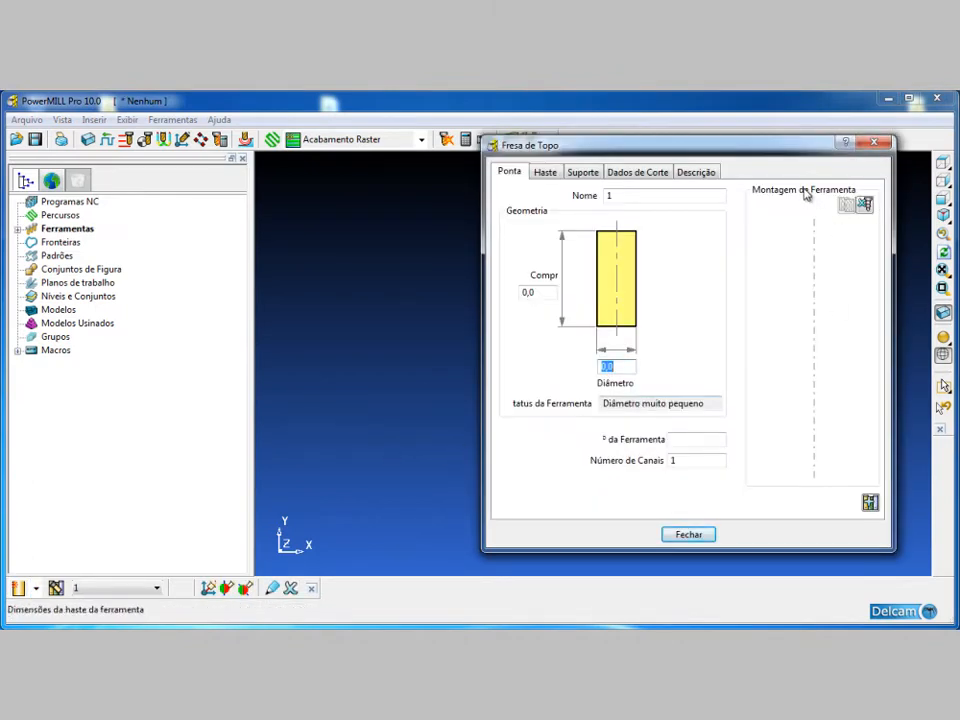
pyautogui.moveTo(765, 152); pyautogui.dragTo(598, 146)
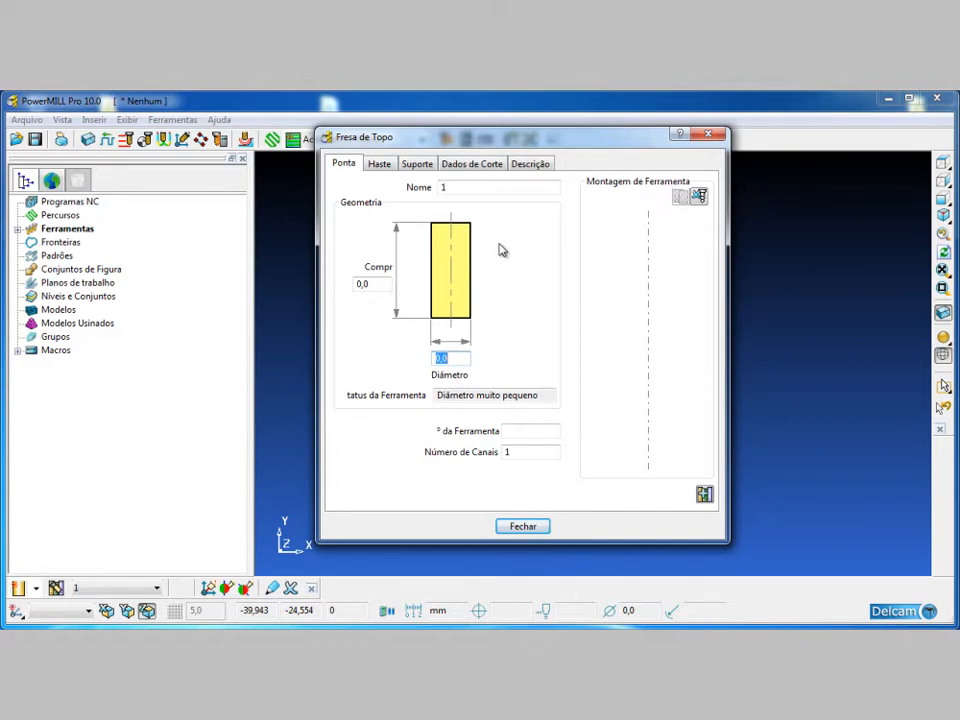
pyautogui.click(462, 189)
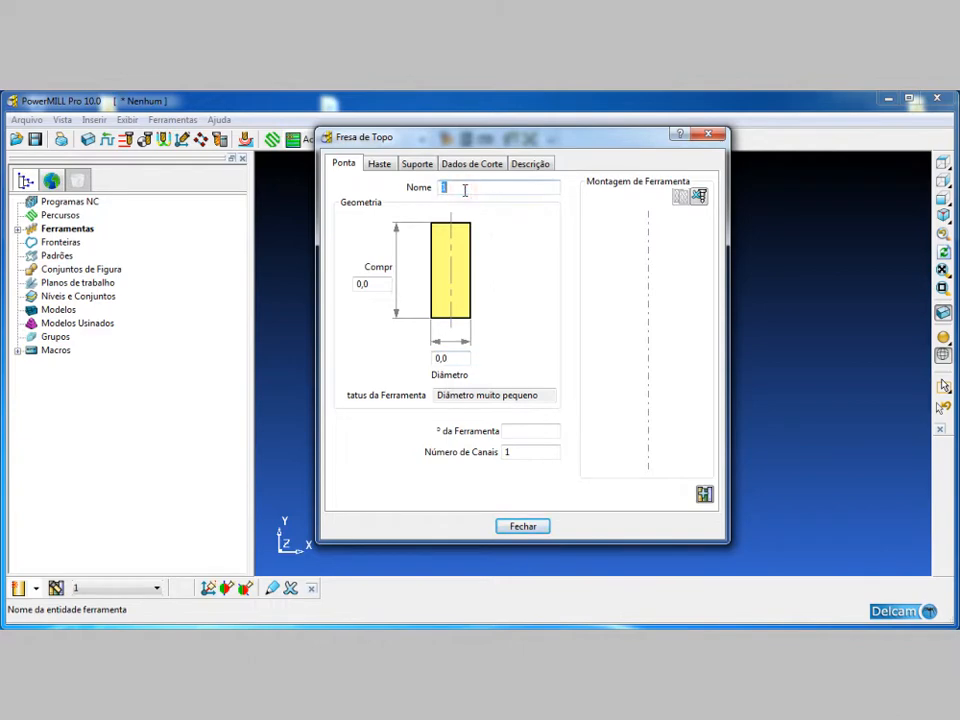
pyautogui.write('D10T8')
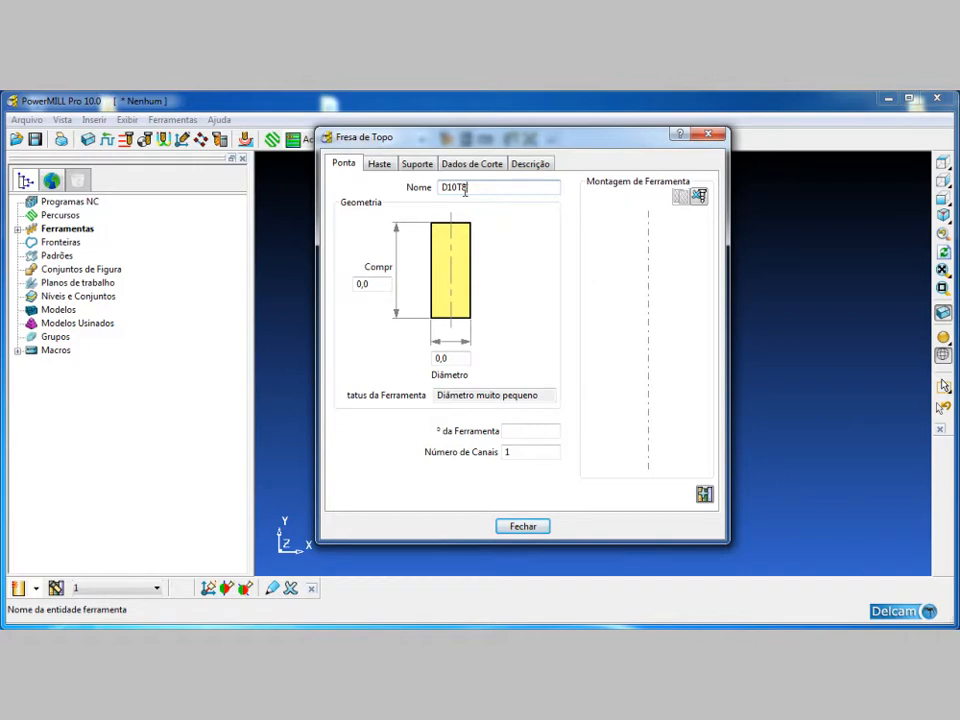
# Set the end mill's diameter to 10 mm, its tool number to 8 and its number of flutes to 4.
pyautogui.click(456, 357)
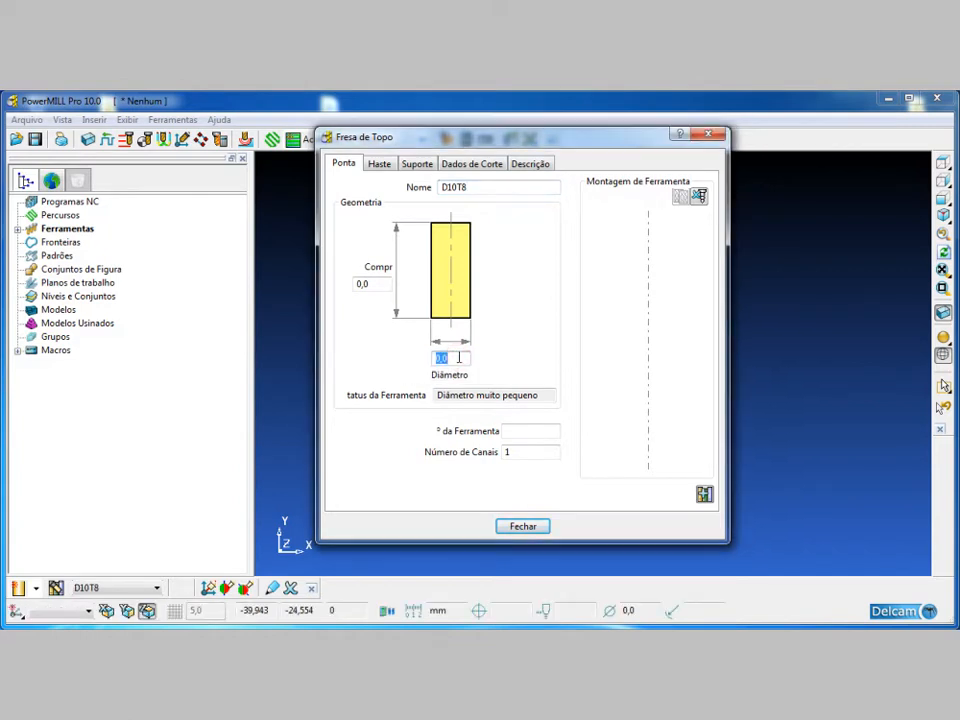
pyautogui.write('10')
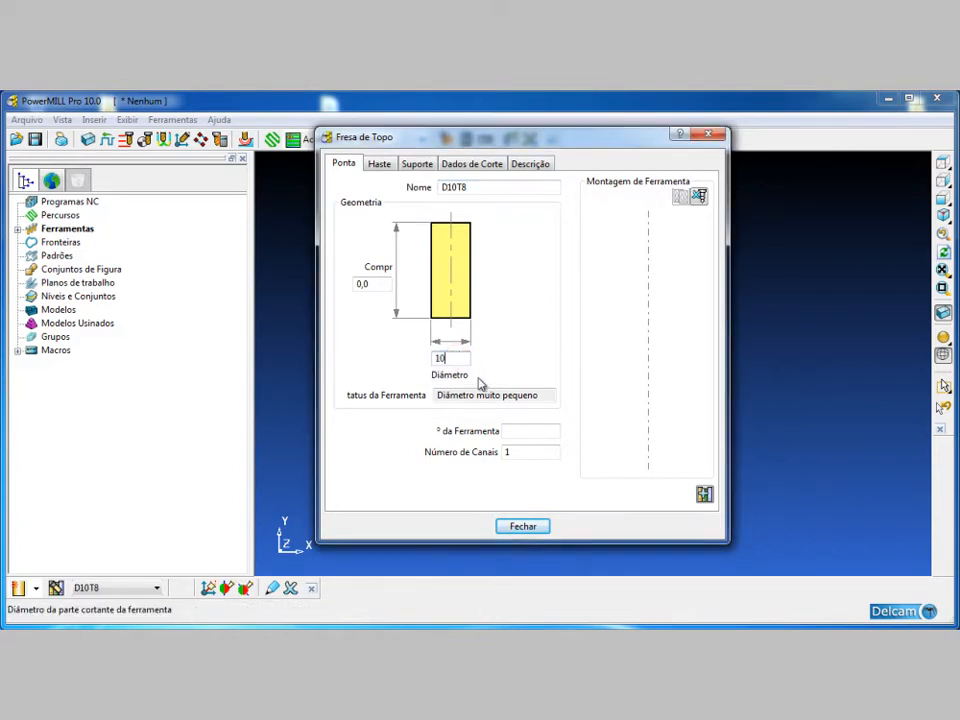
pyautogui.click(389, 285)
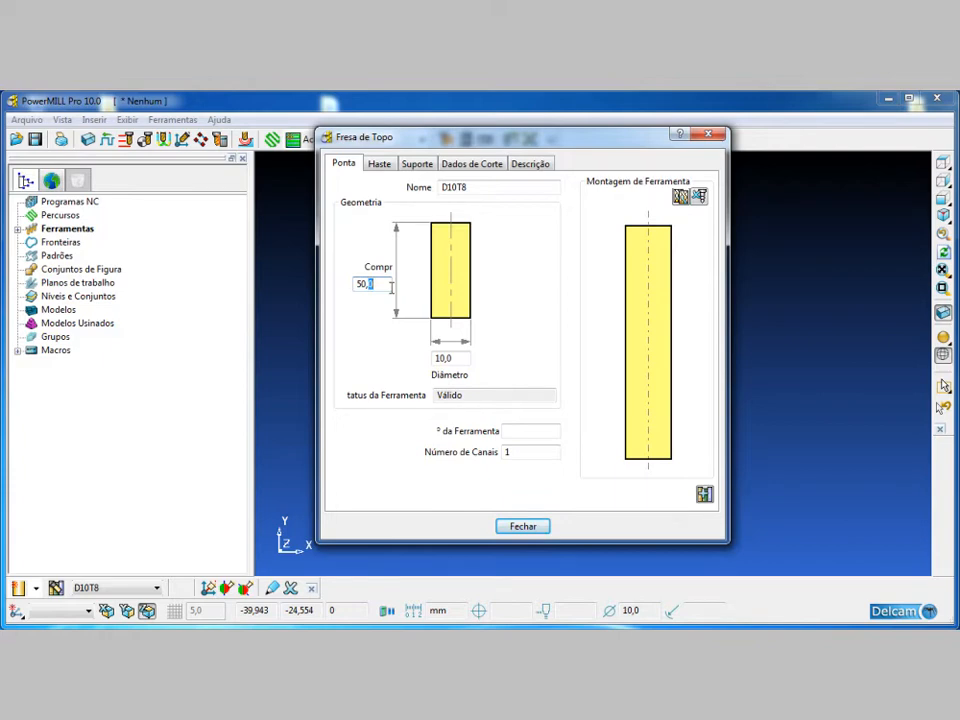
pyautogui.click(509, 430)
pyautogui.write('8')
pyautogui.doubleClick(511, 453)
pyautogui.write('4')
# Add a shank component to the end mill with upper and lower diameters of 11 mm and a length of 30 mm.
pyautogui.click(380, 164)
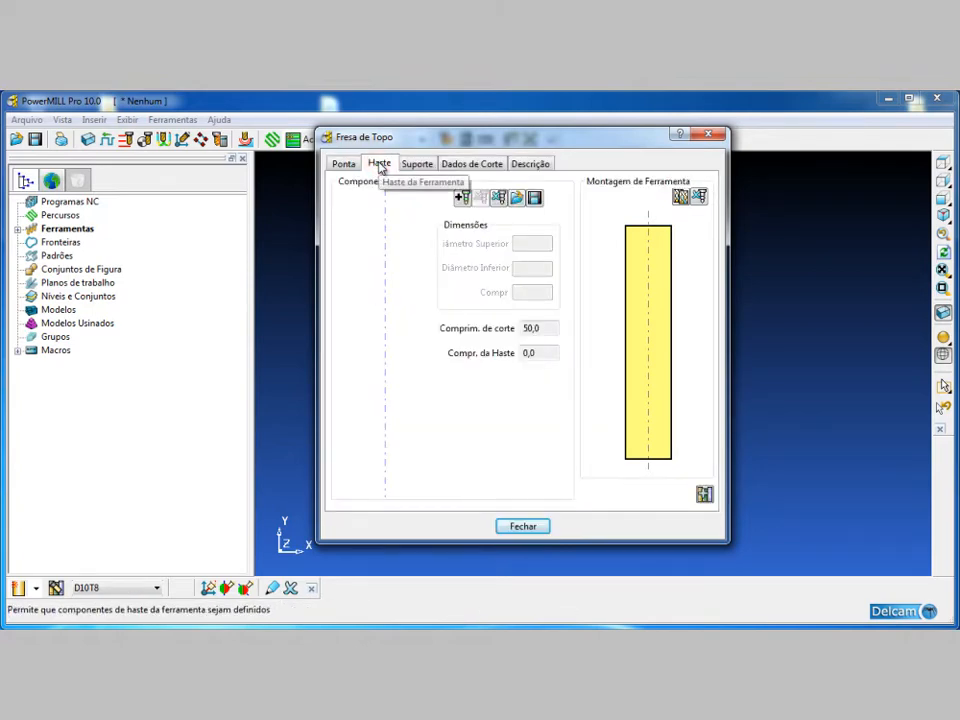
pyautogui.click(459, 199)
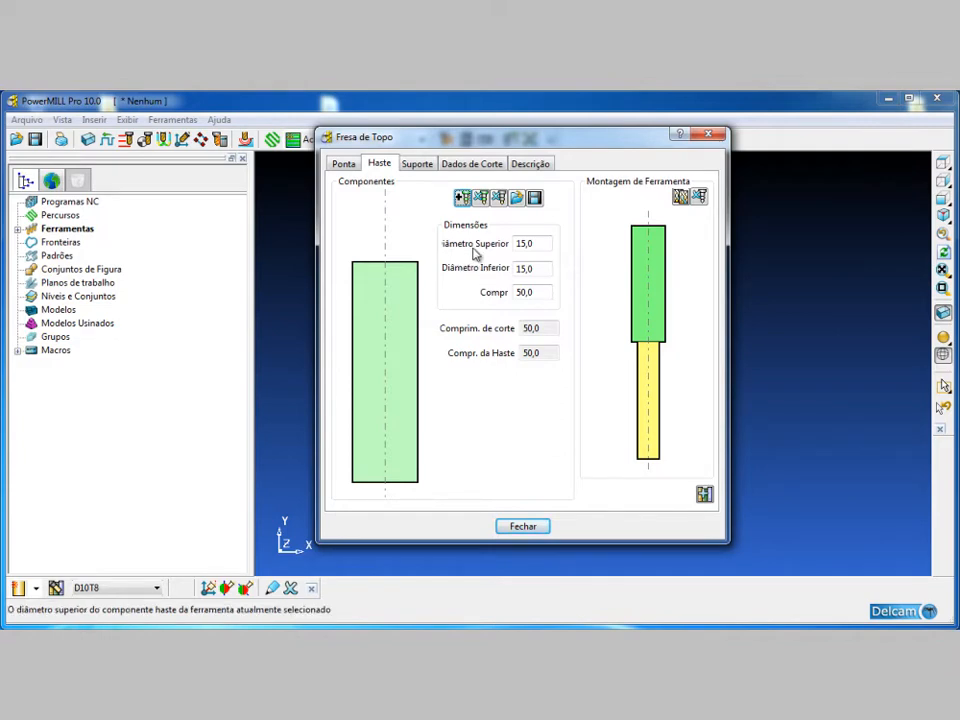
pyautogui.doubleClick(536, 243)
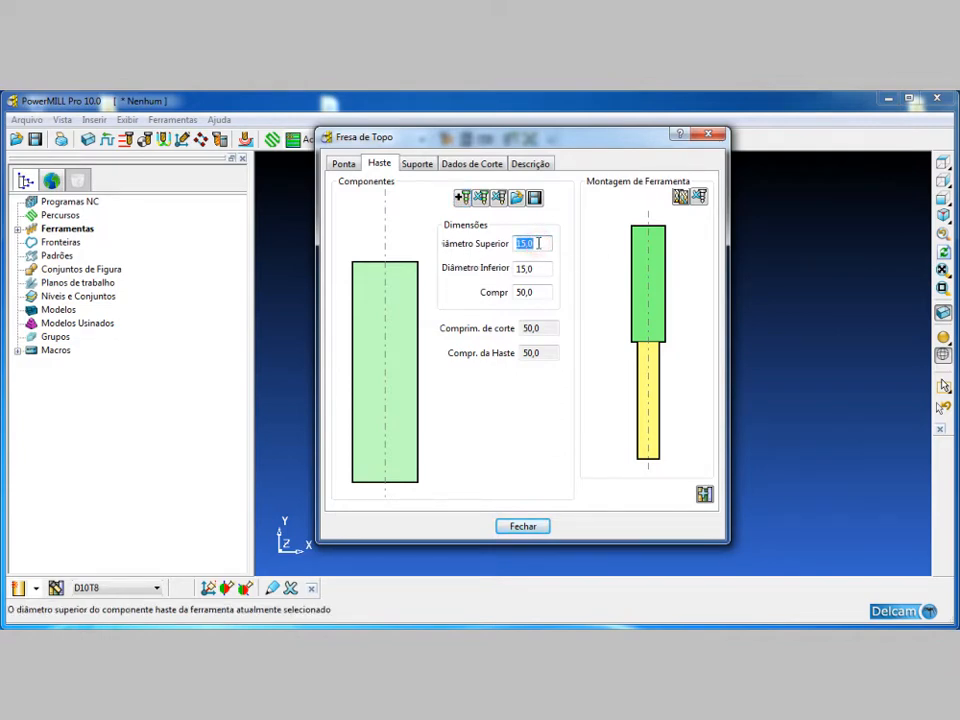
pyautogui.write('11')
pyautogui.doubleClick(538, 268)
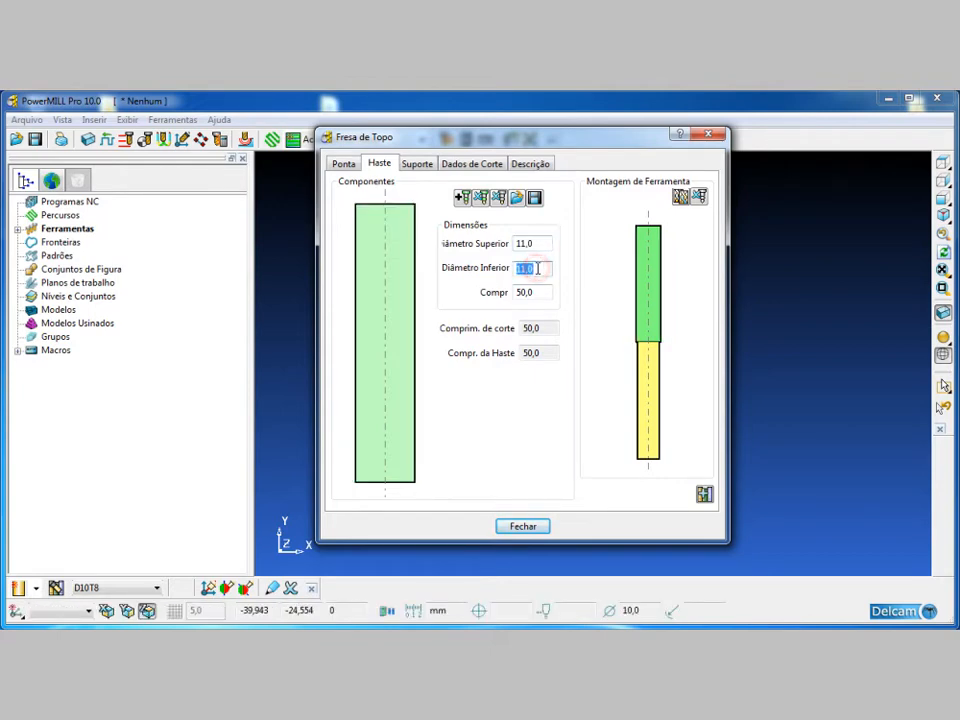
pyautogui.write('11')
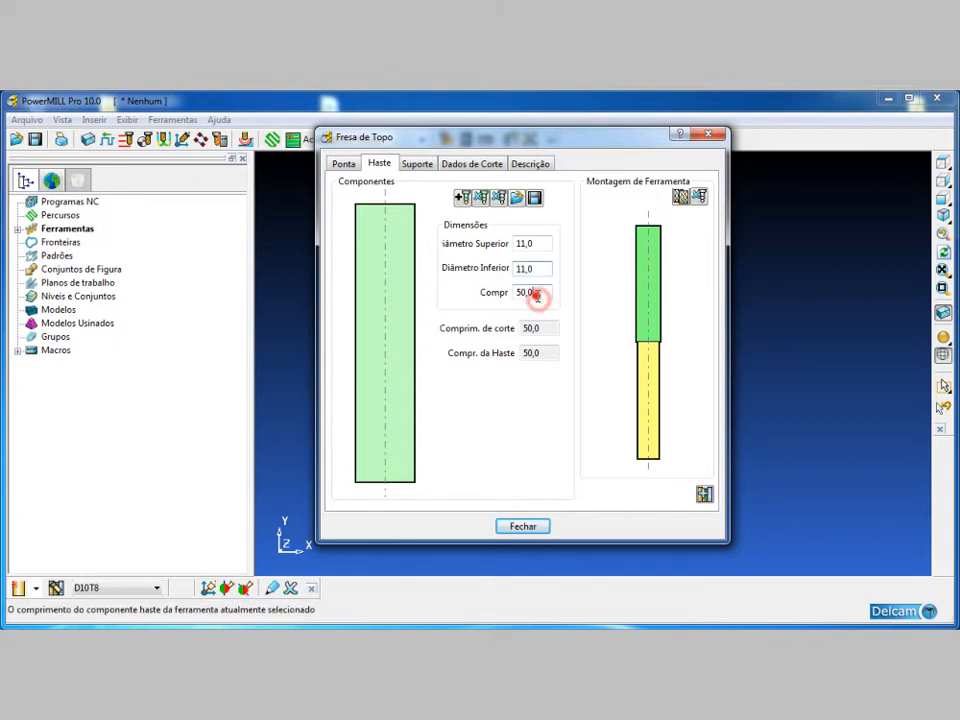
pyautogui.doubleClick(538, 294)
pyautogui.write('30')
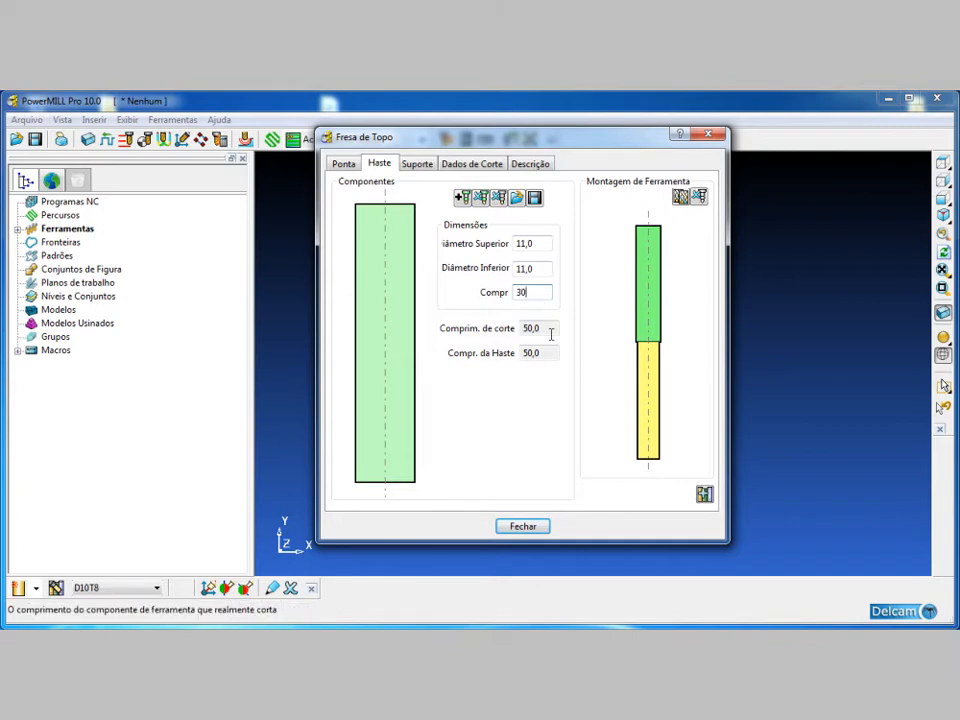
pyautogui.click(541, 328)
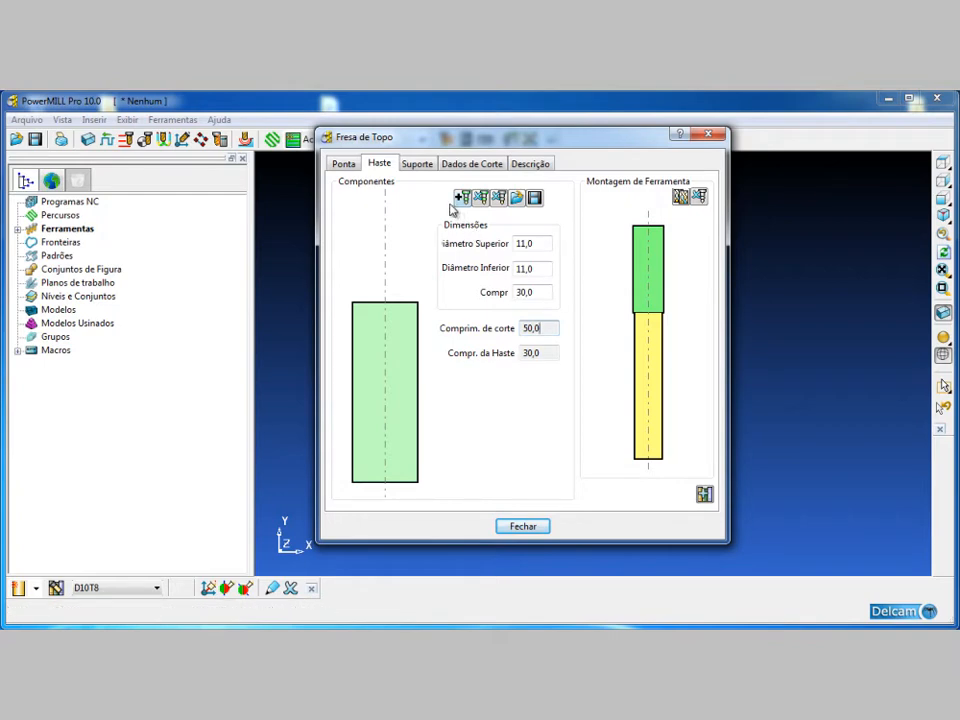
# Add a holder component with a 50 mm upper diameter, 40 mm lower diameter and 35 mm length.
pyautogui.click(417, 166)
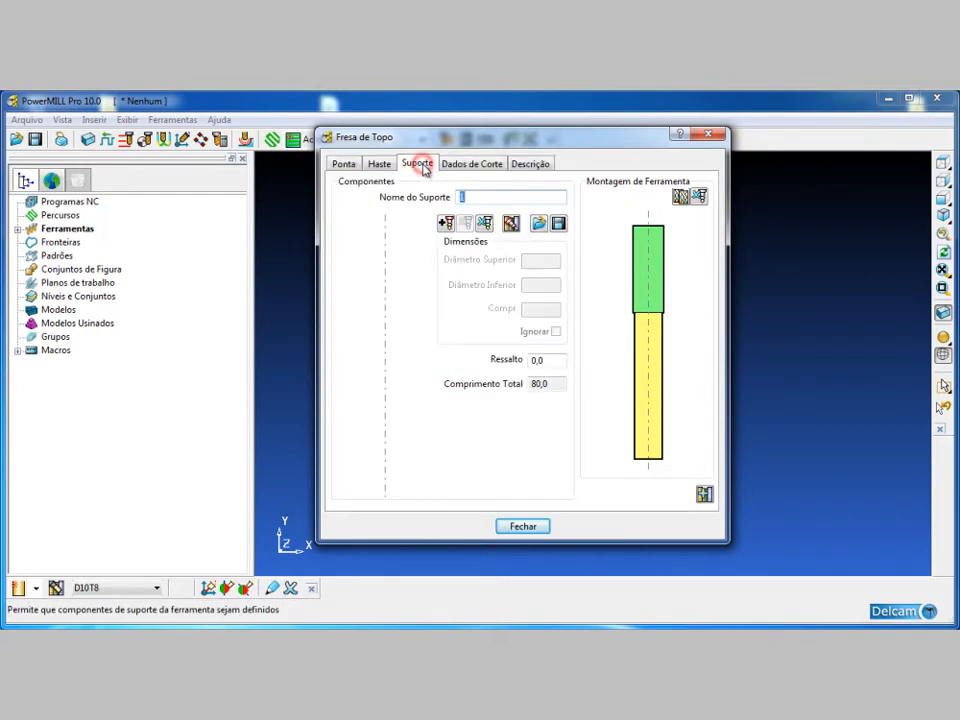
pyautogui.click(447, 224)
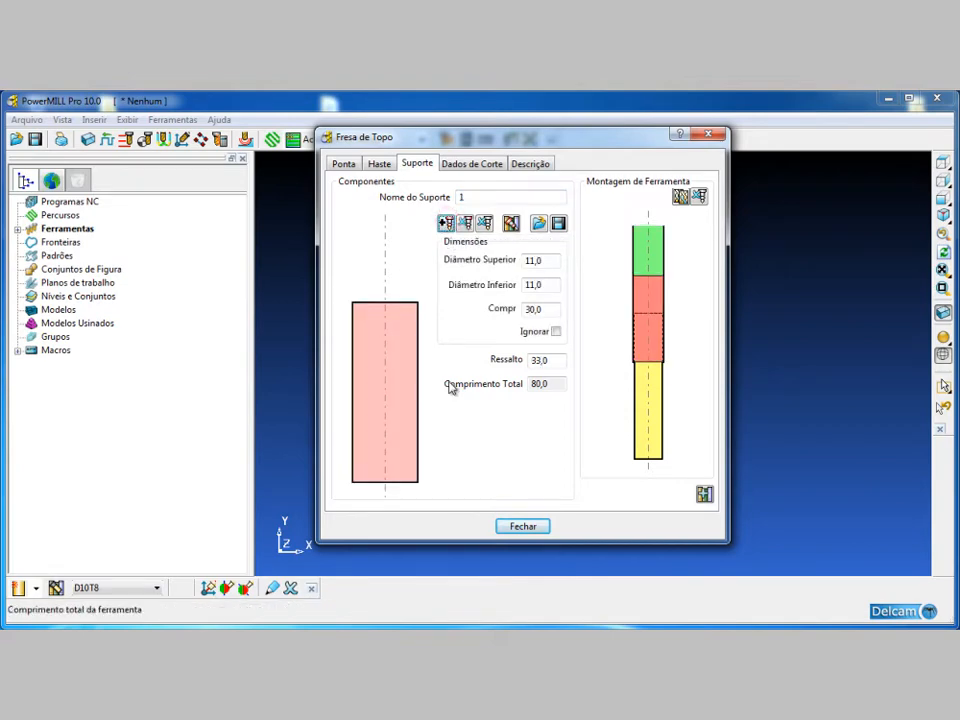
pyautogui.doubleClick(547, 260)
pyautogui.write('50')
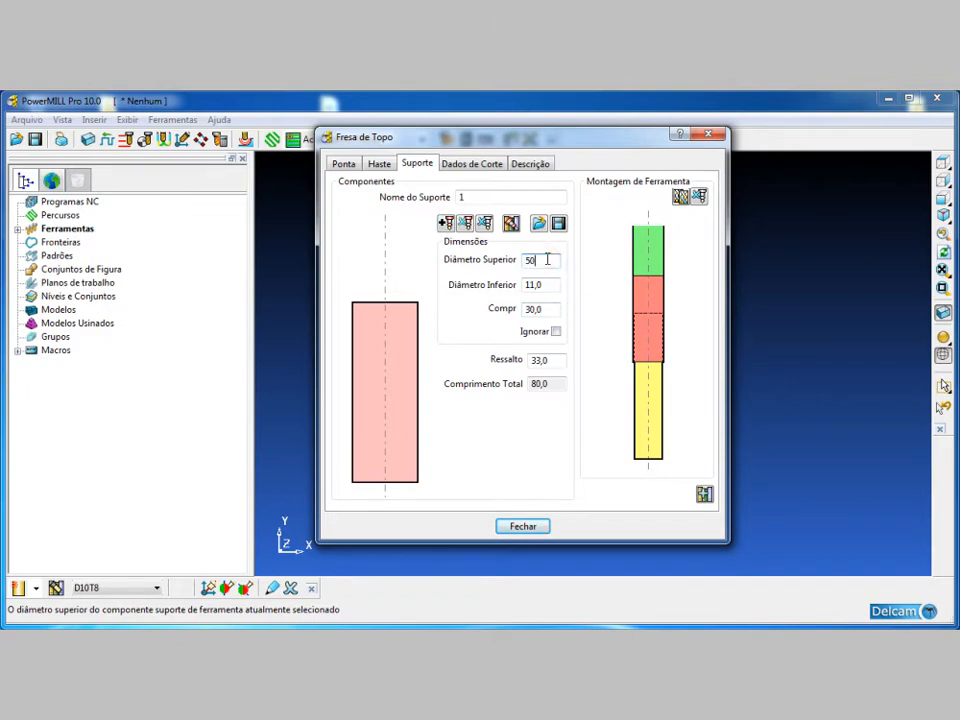
pyautogui.doubleClick(547, 286)
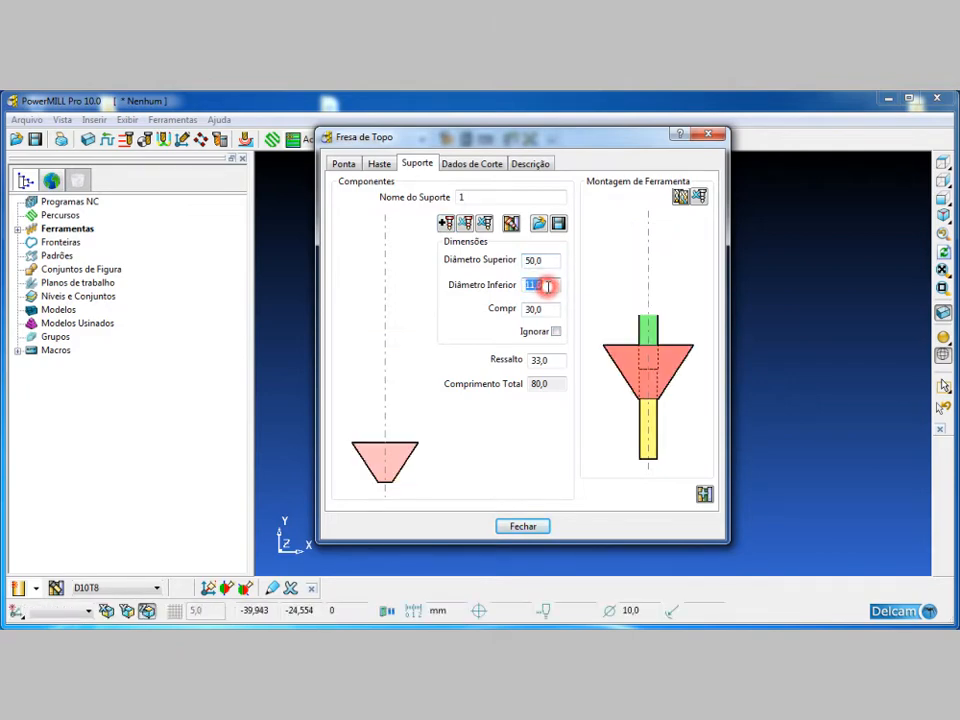
pyautogui.write('40')
pyautogui.click(552, 308)
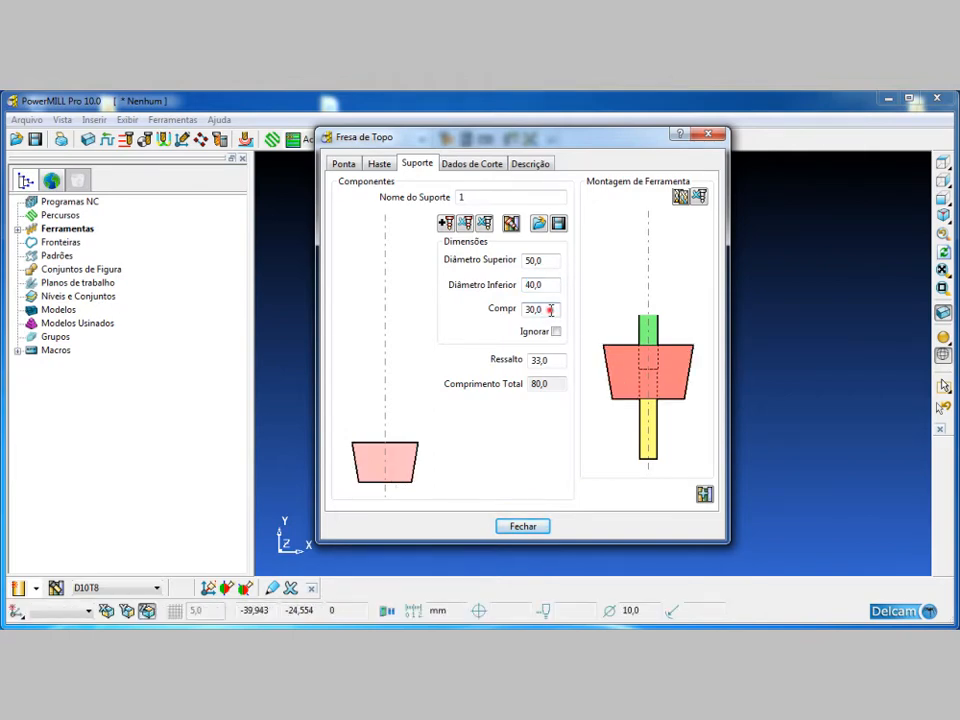
pyautogui.doubleClick(552, 310)
pyautogui.write('35')
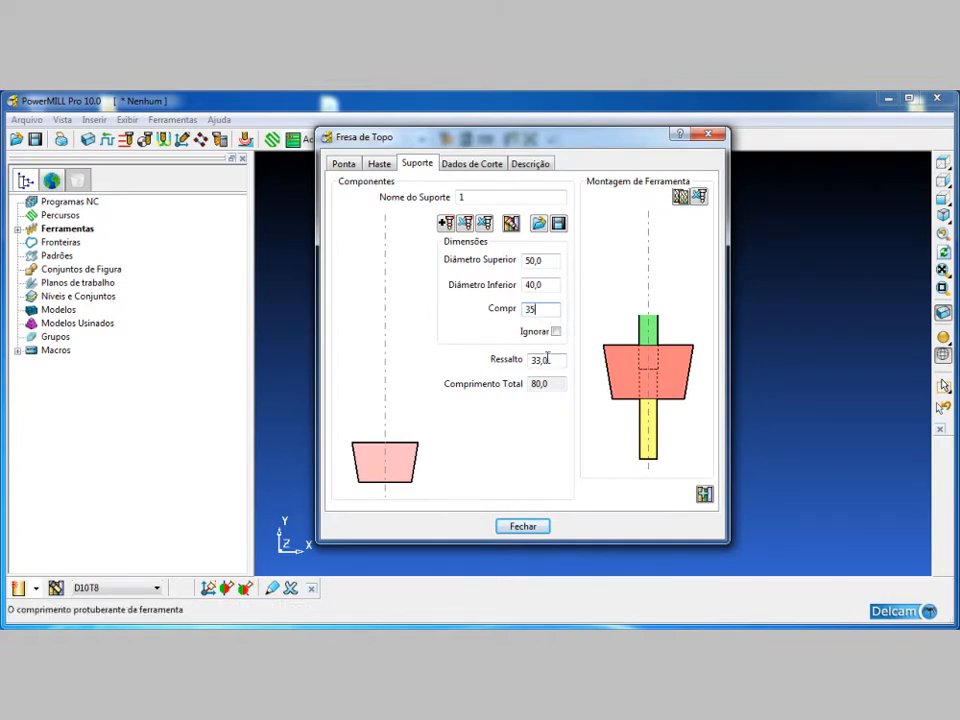
# Set the tool overhang (Ressalto) to 70 mm and close the end mill definition.
pyautogui.doubleClick(546, 358)
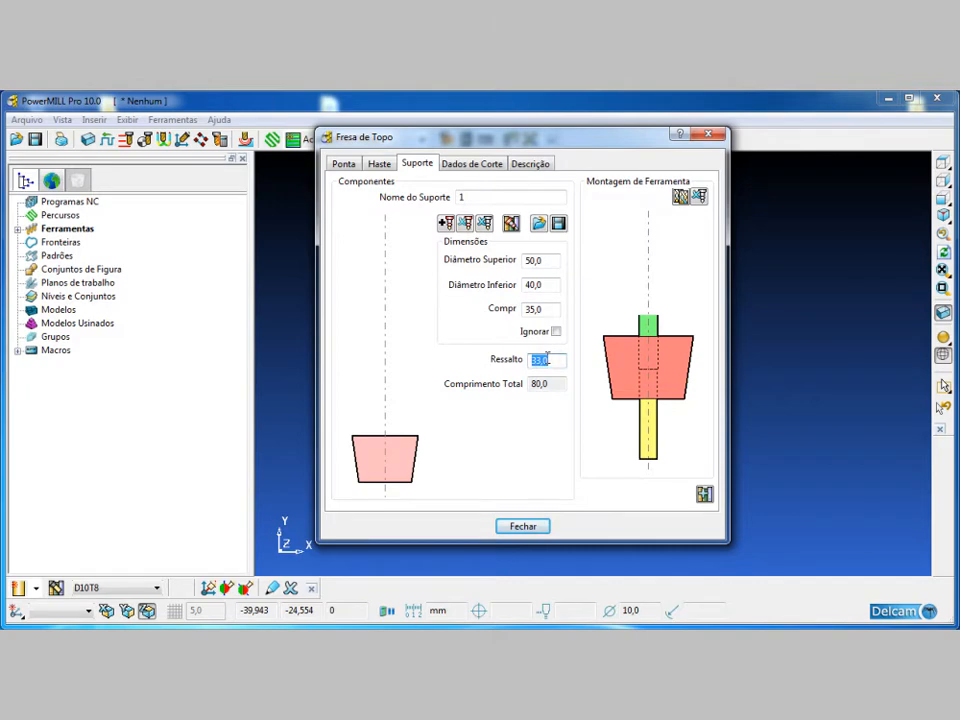
pyautogui.doubleClick(547, 358)
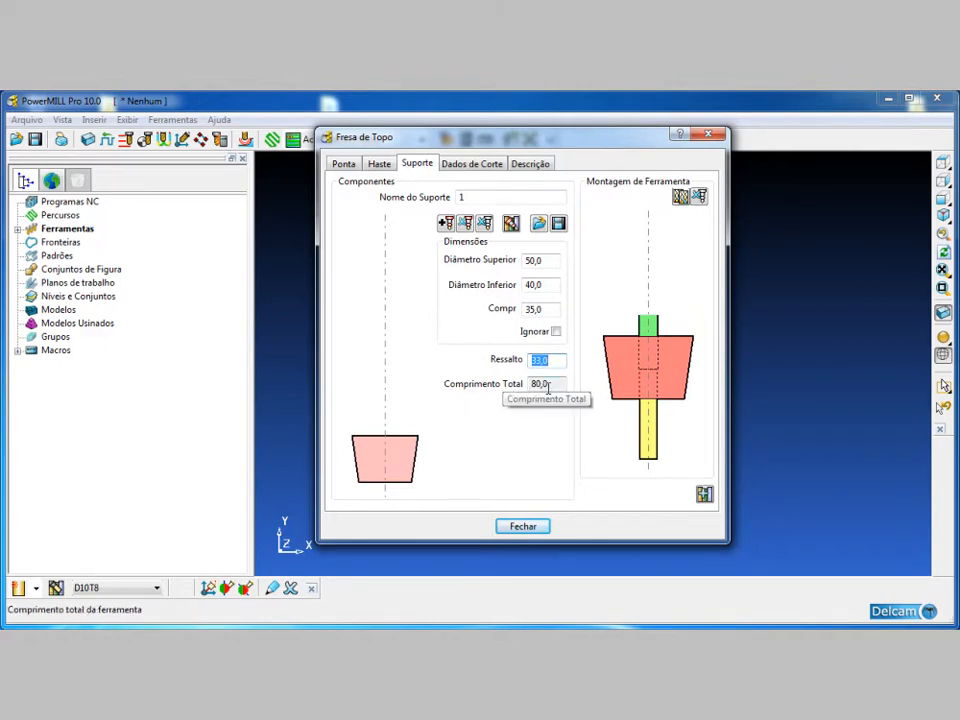
pyautogui.doubleClick(546, 360)
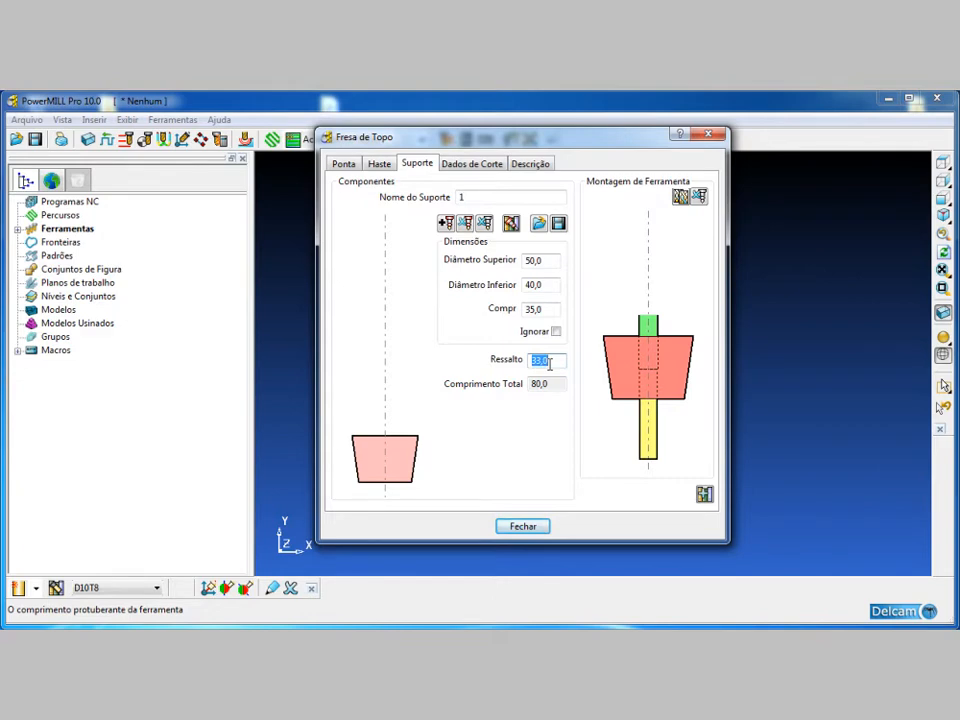
pyautogui.write('70')
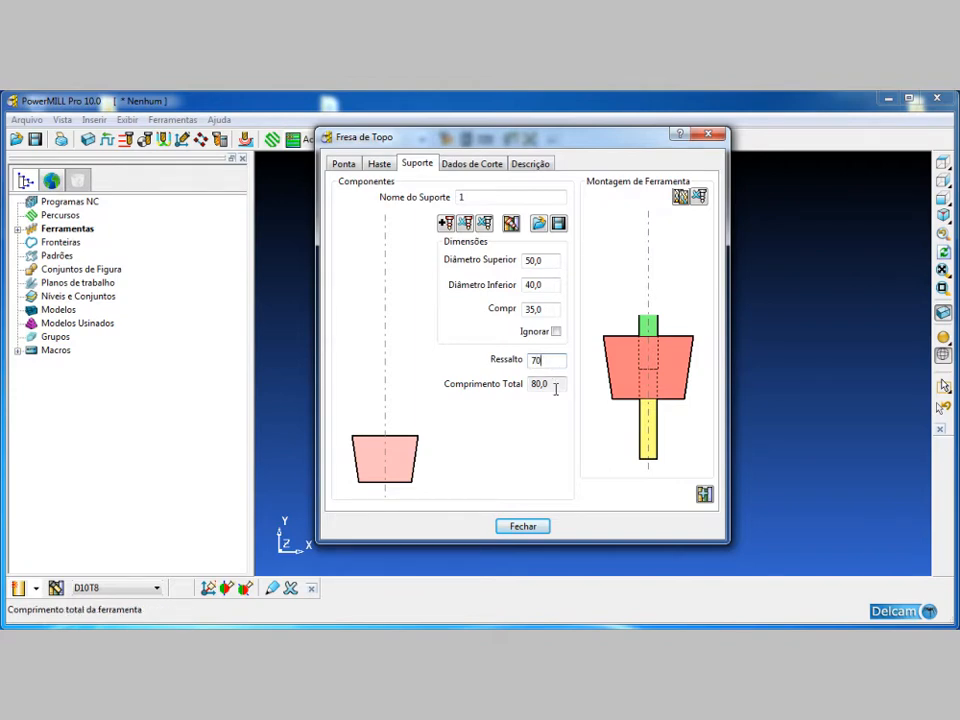
pyautogui.click(553, 386)
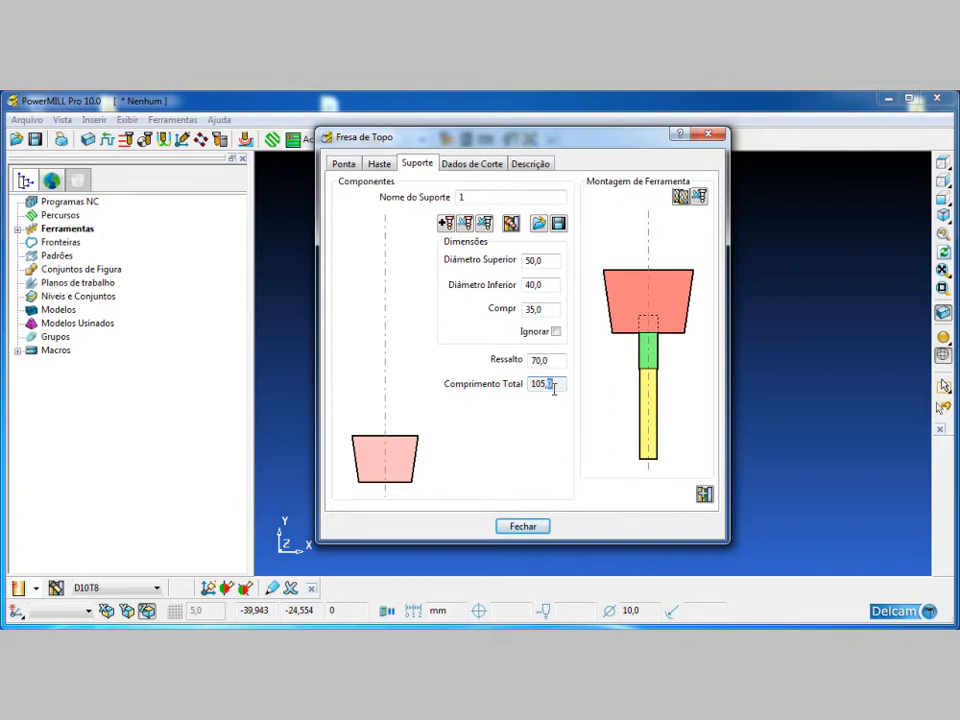
pyautogui.click(514, 527)
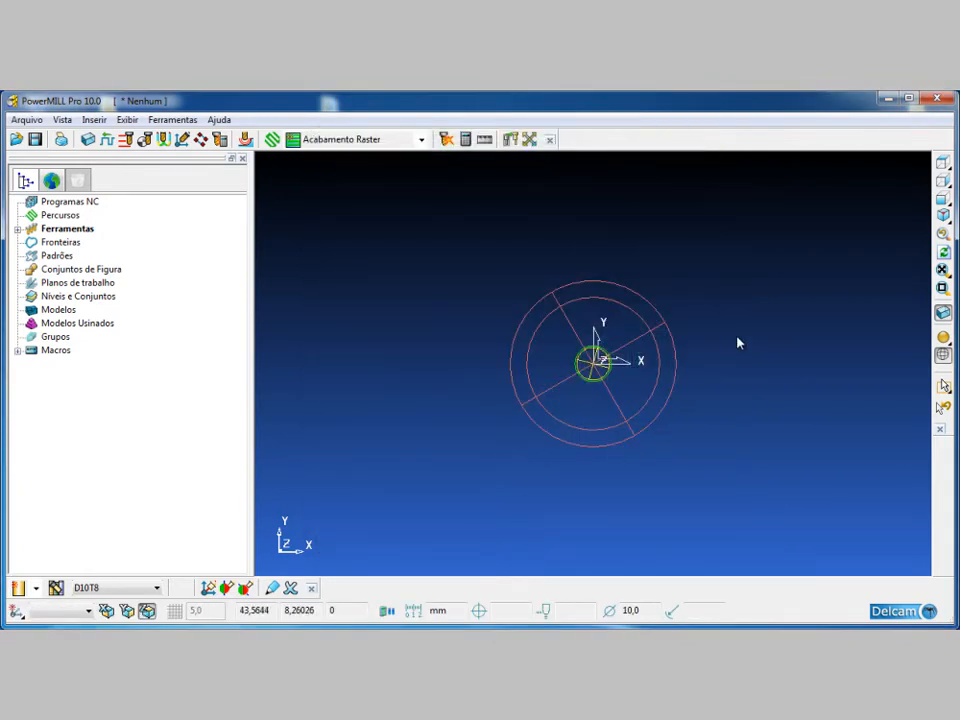
# Show the D10T8 tool assembly in isometric view and display it shaded.
pyautogui.click(943, 215)
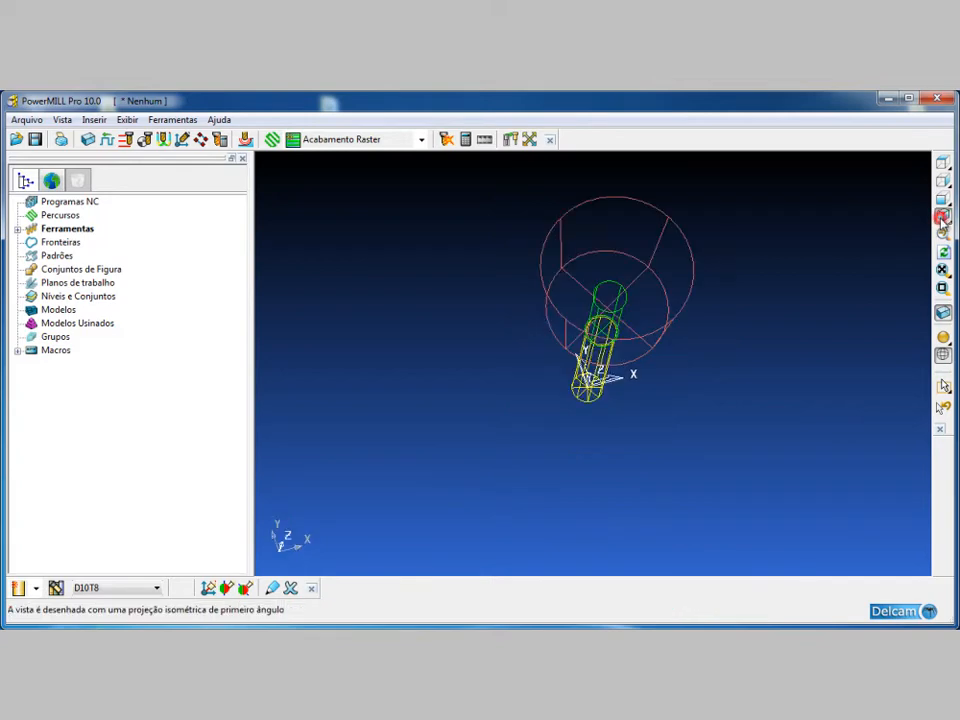
pyautogui.moveTo(944, 221)
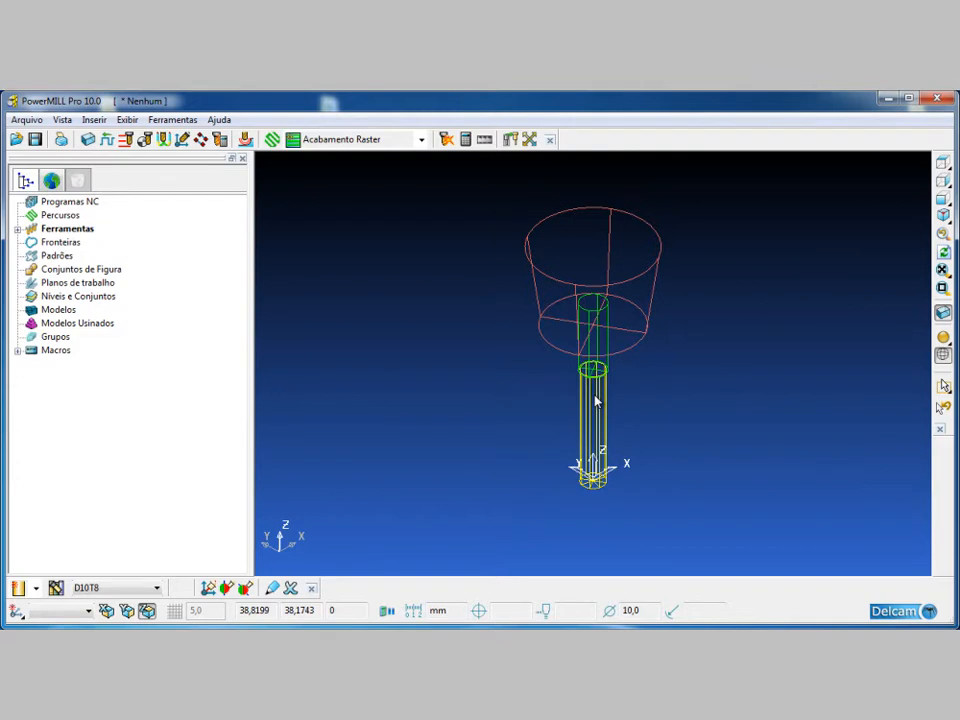
pyautogui.rightClick(595, 401)
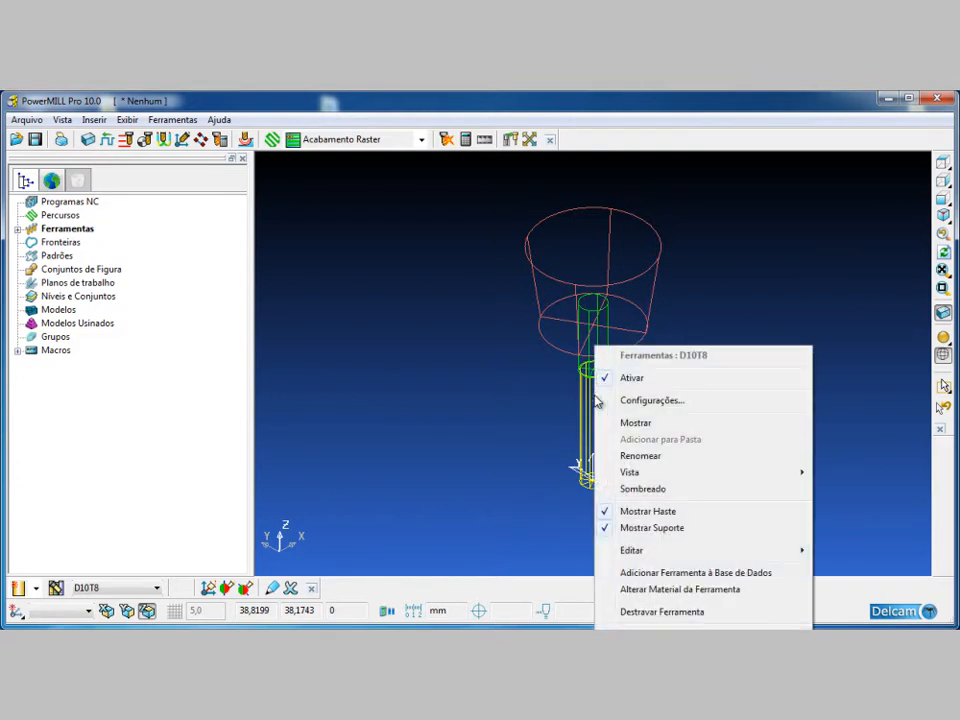
pyautogui.click(636, 489)
pyautogui.moveTo(613, 448); pyautogui.dragTo(637, 360, button='middle')
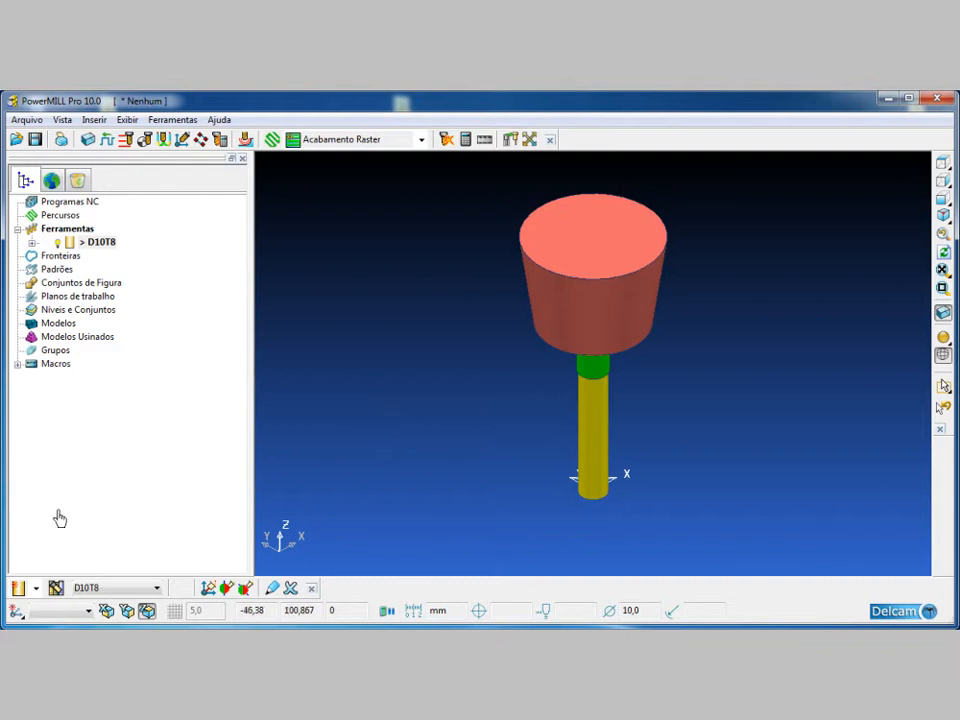
# Create a ball-nose tool (Ferramenta Esférica) named ESF.20MM with a 20 mm diameter.
pyautogui.click(38, 589)
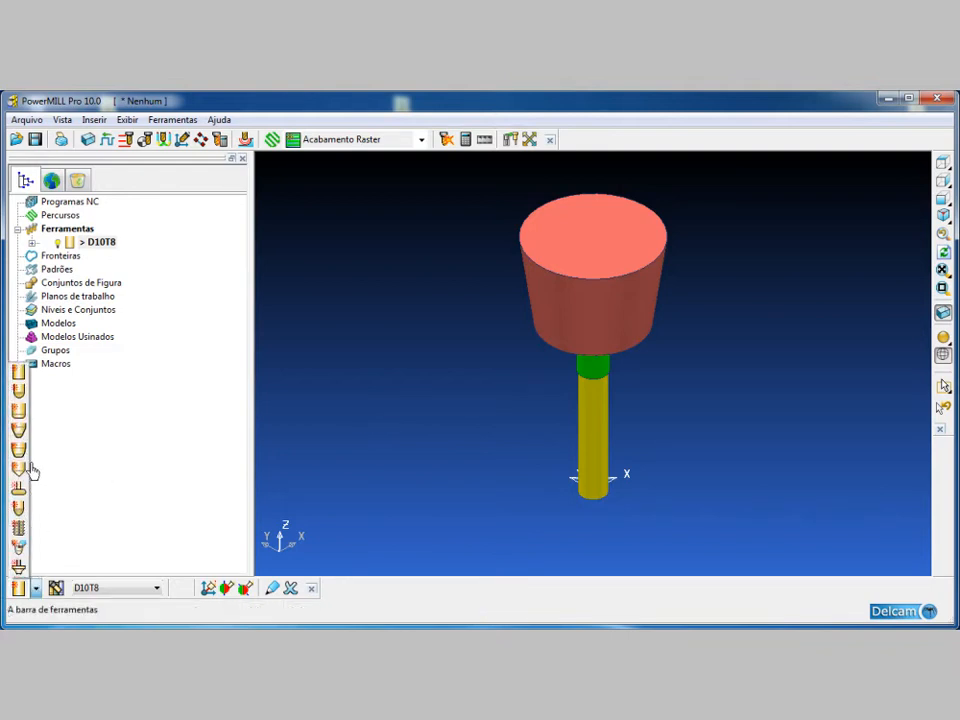
pyautogui.click(19, 397)
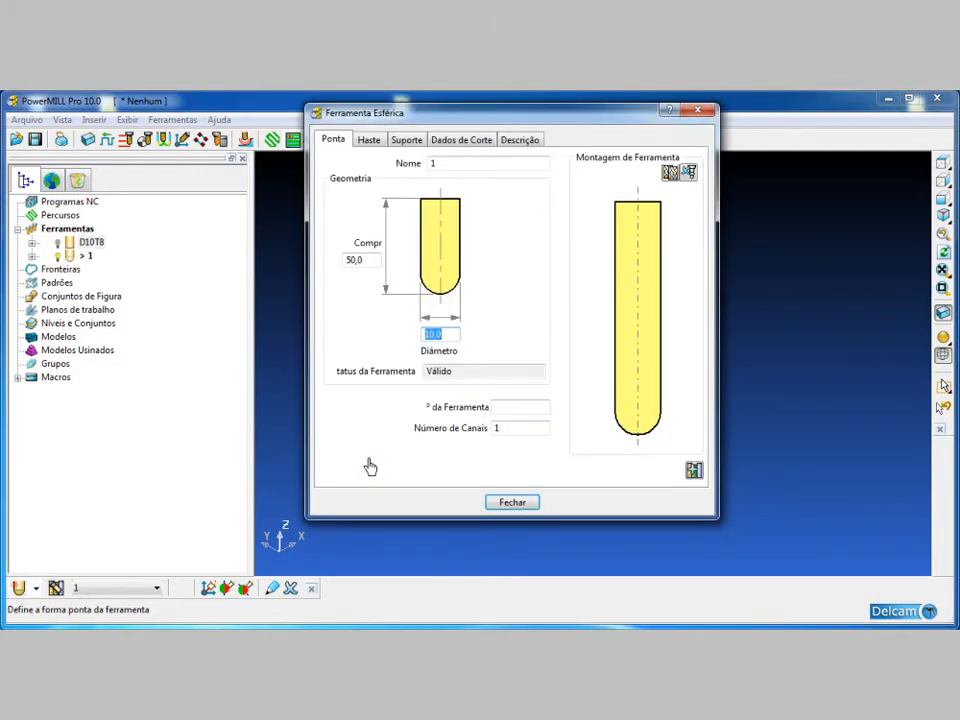
pyautogui.click(466, 166)
pyautogui.write('ESF.20MM')
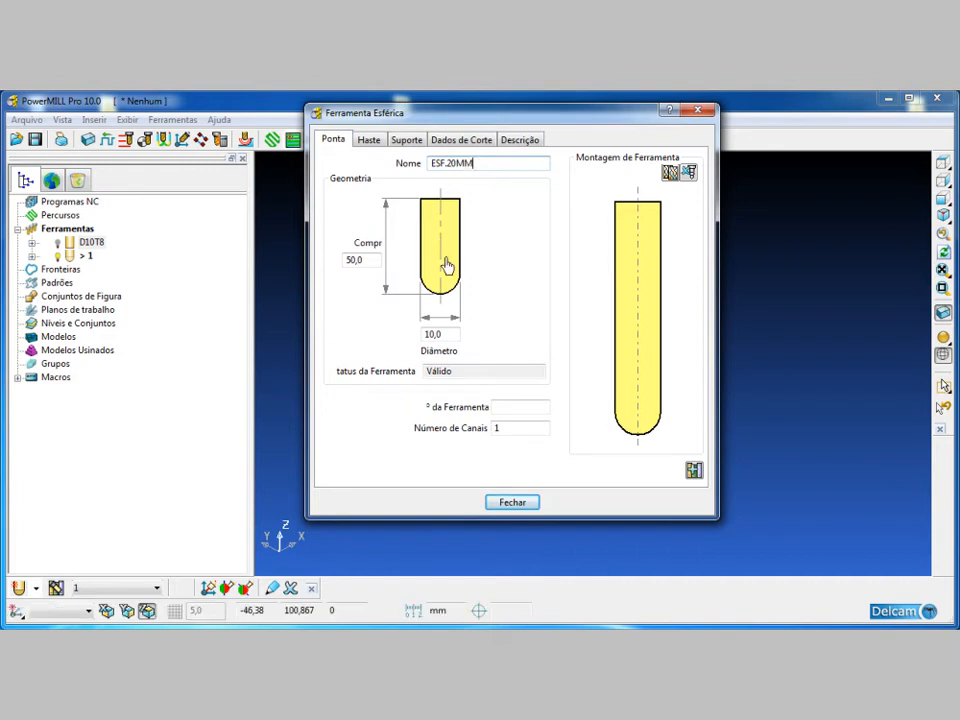
pyautogui.click(441, 338)
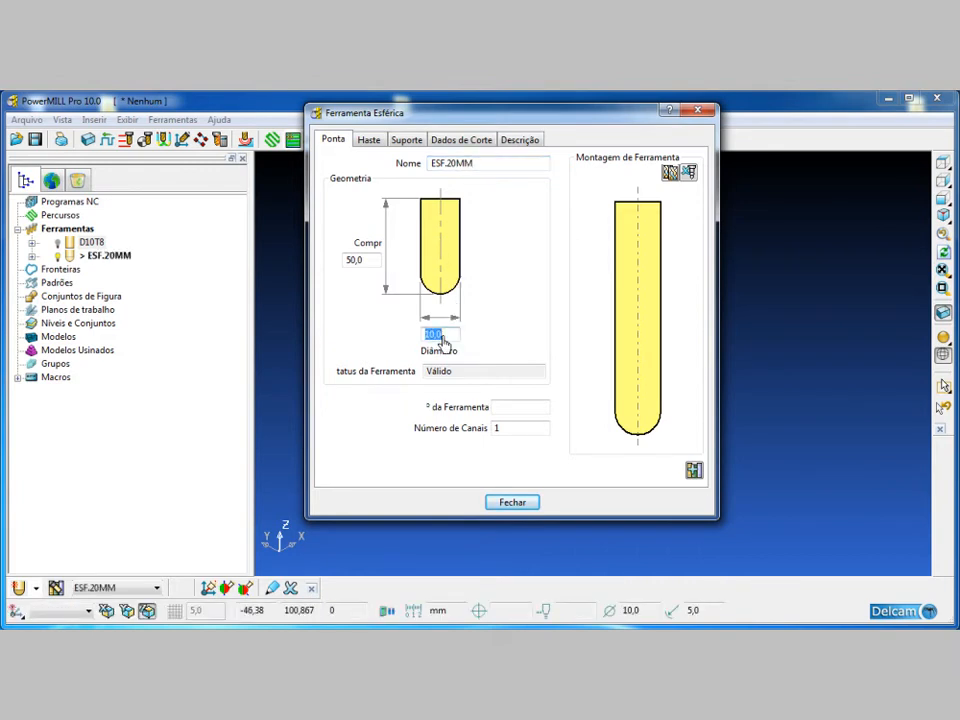
pyautogui.write('20')
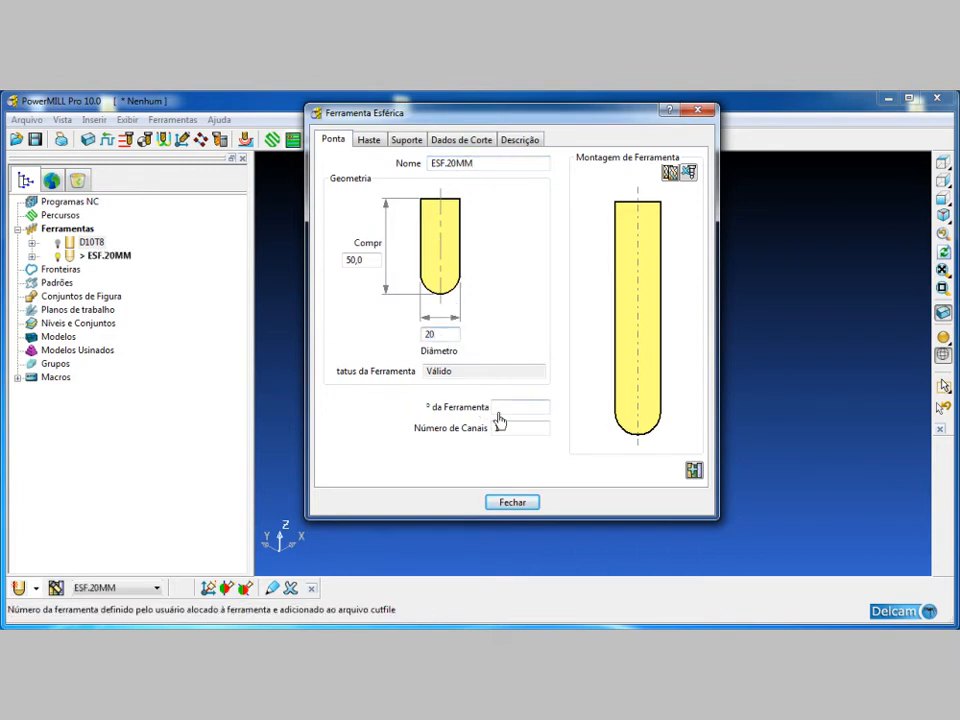
# Assign tool number 7 to the ball-nose tool and set its number of flutes (Canais) to 2.
pyautogui.click(499, 411)
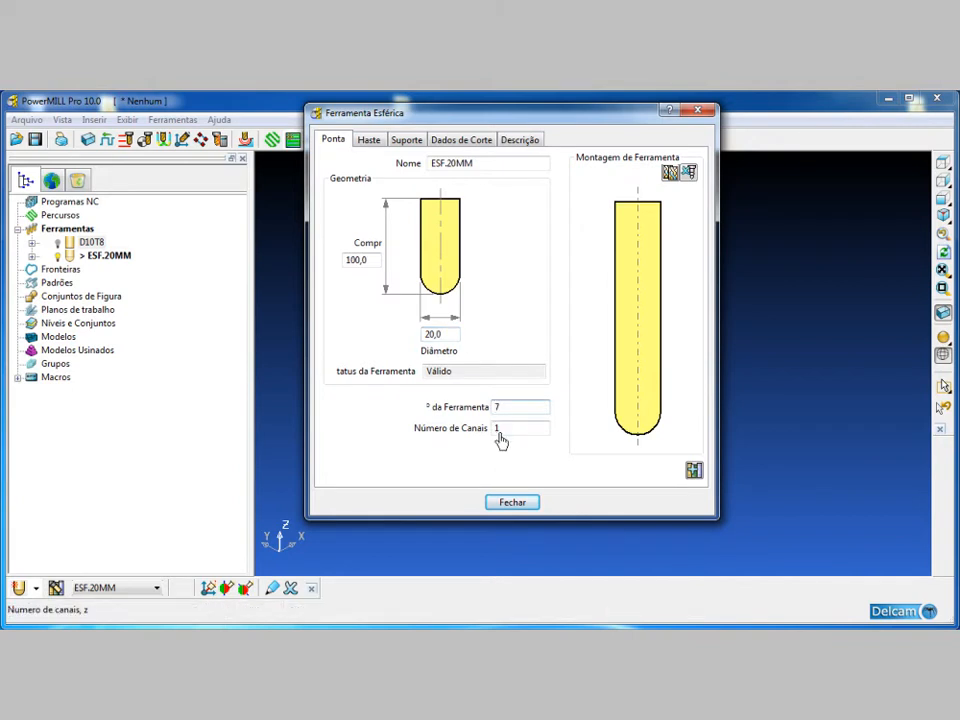
pyautogui.doubleClick(500, 433)
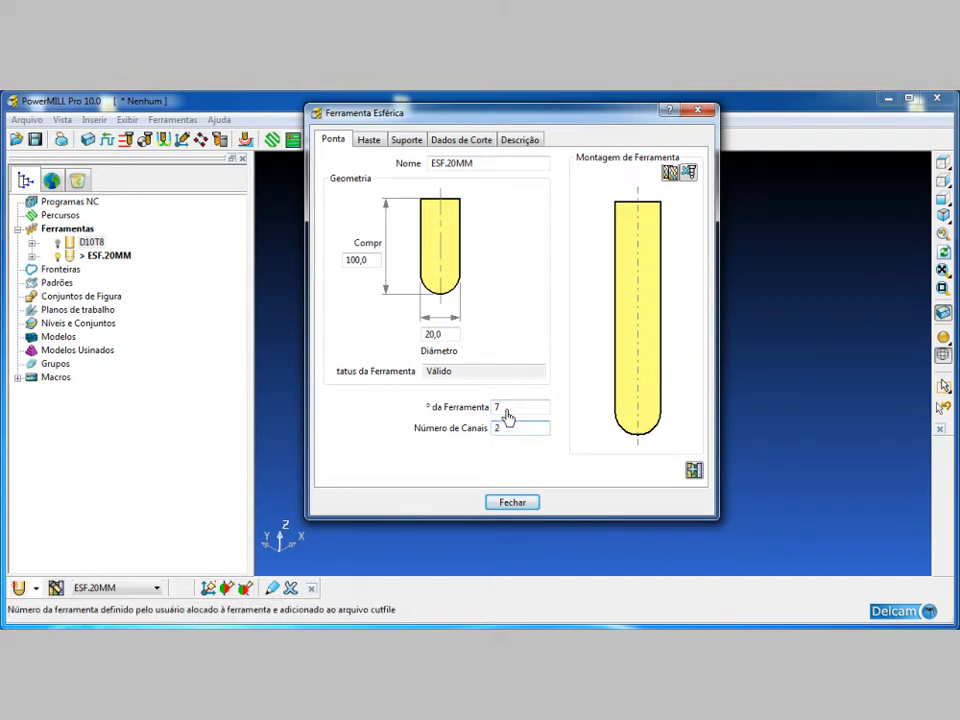
pyautogui.click(507, 412)
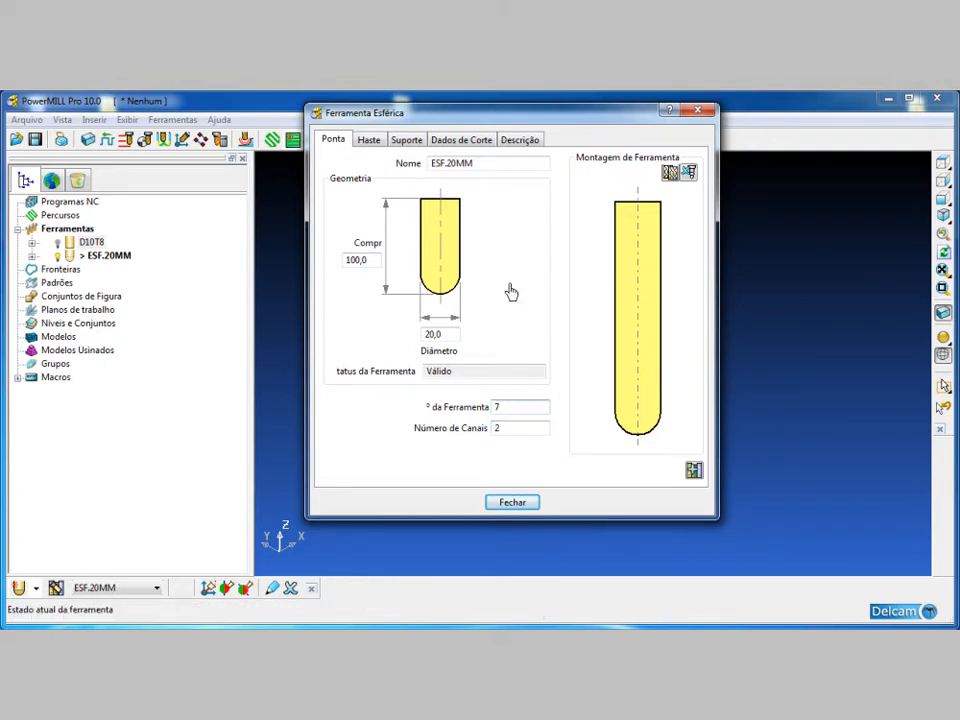
# Add a shank component to the ball-nose tool with upper and lower diameters of 20 mm and a length of 40 mm.
pyautogui.click(370, 143)
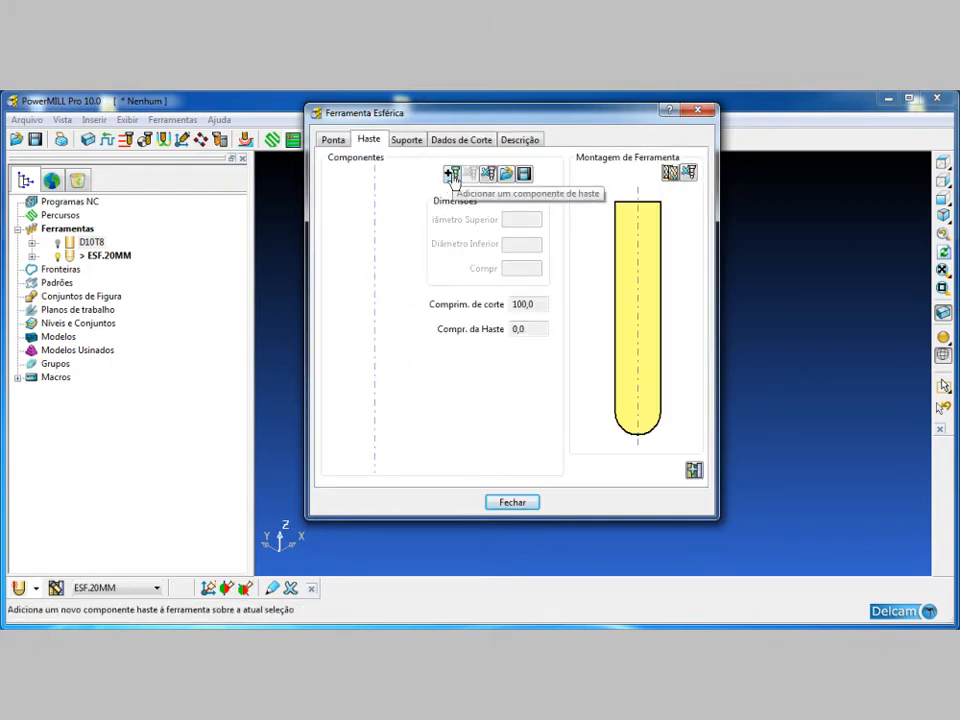
pyautogui.click(452, 176)
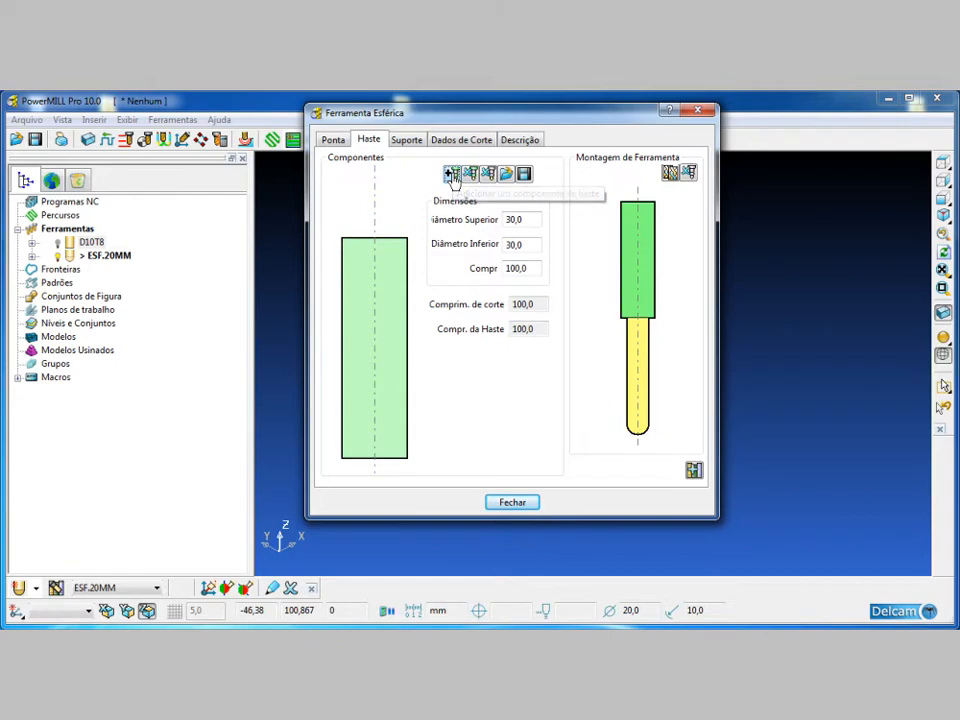
pyautogui.doubleClick(515, 220)
pyautogui.write('20')
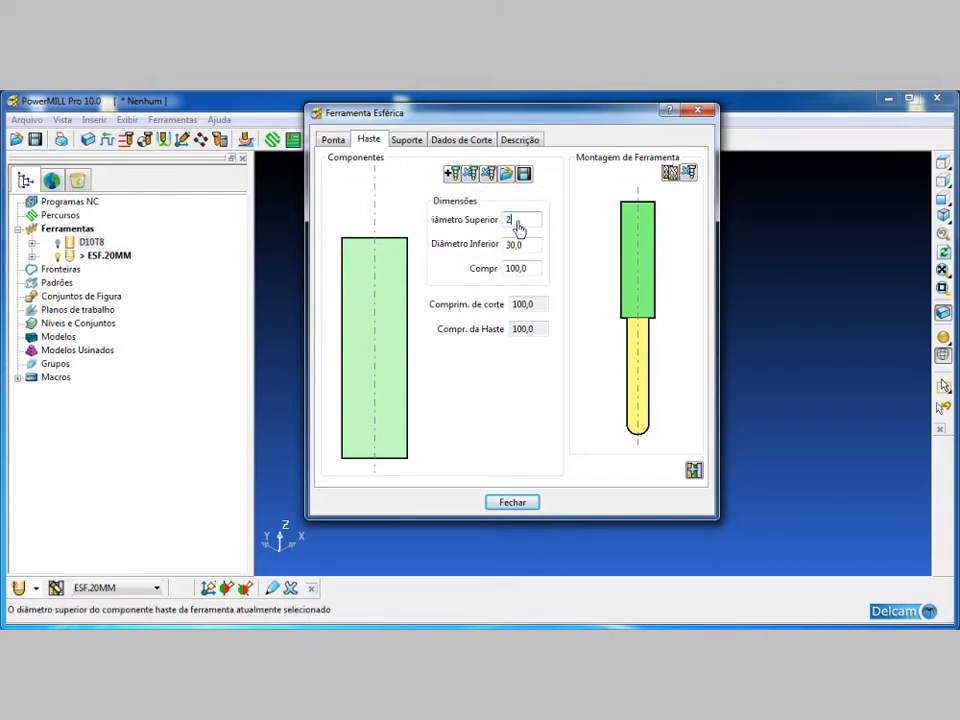
pyautogui.doubleClick(521, 246)
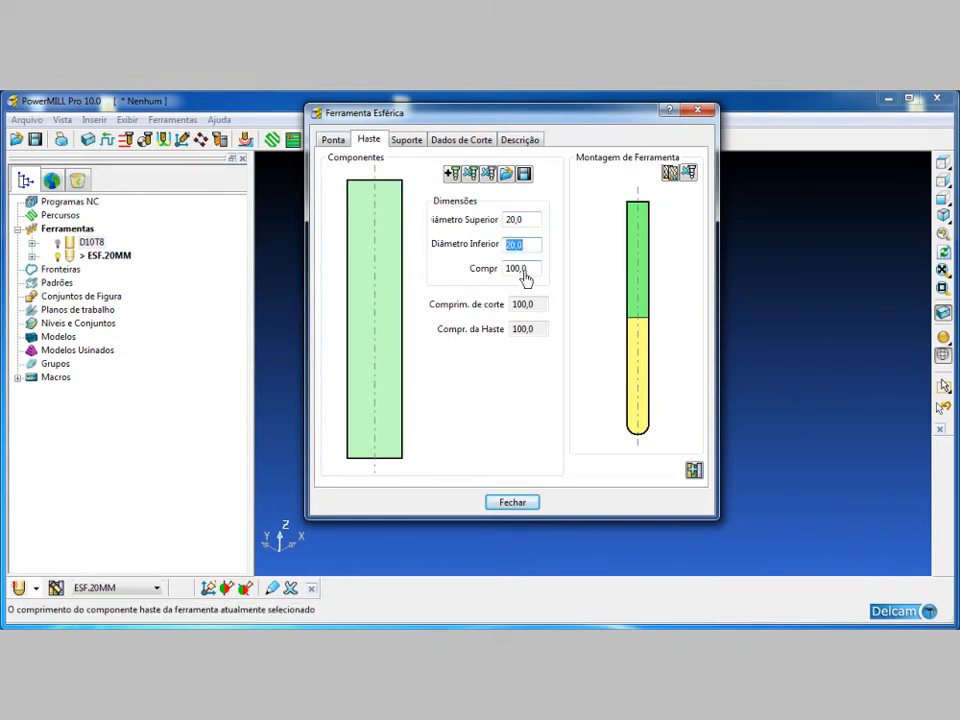
pyautogui.click(523, 272)
pyautogui.doubleClick(523, 272)
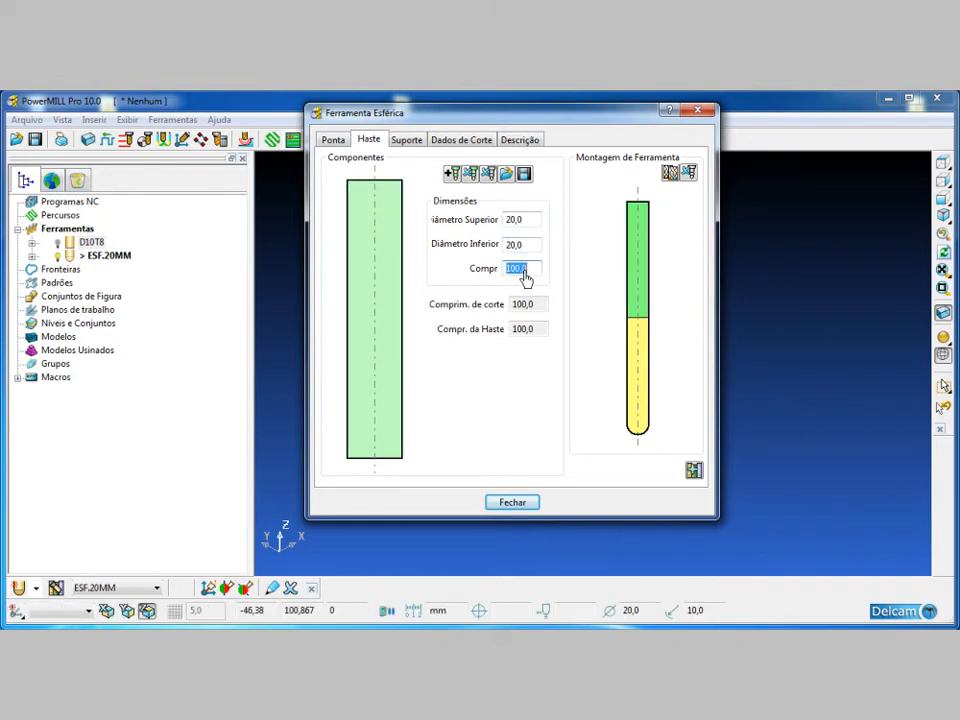
pyautogui.write('40')
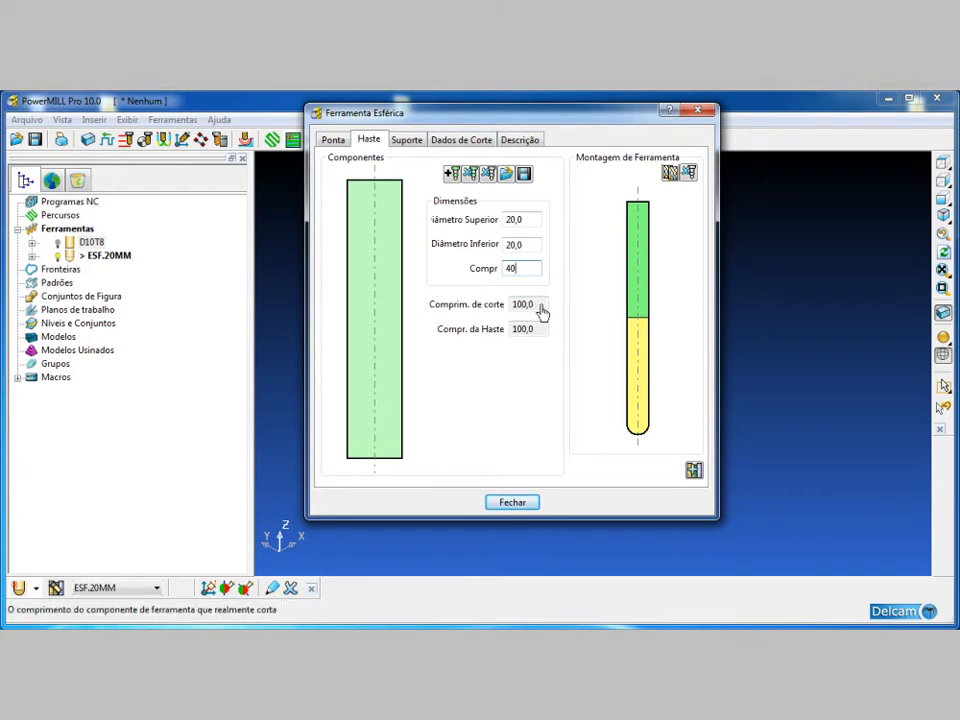
pyautogui.click(540, 308)
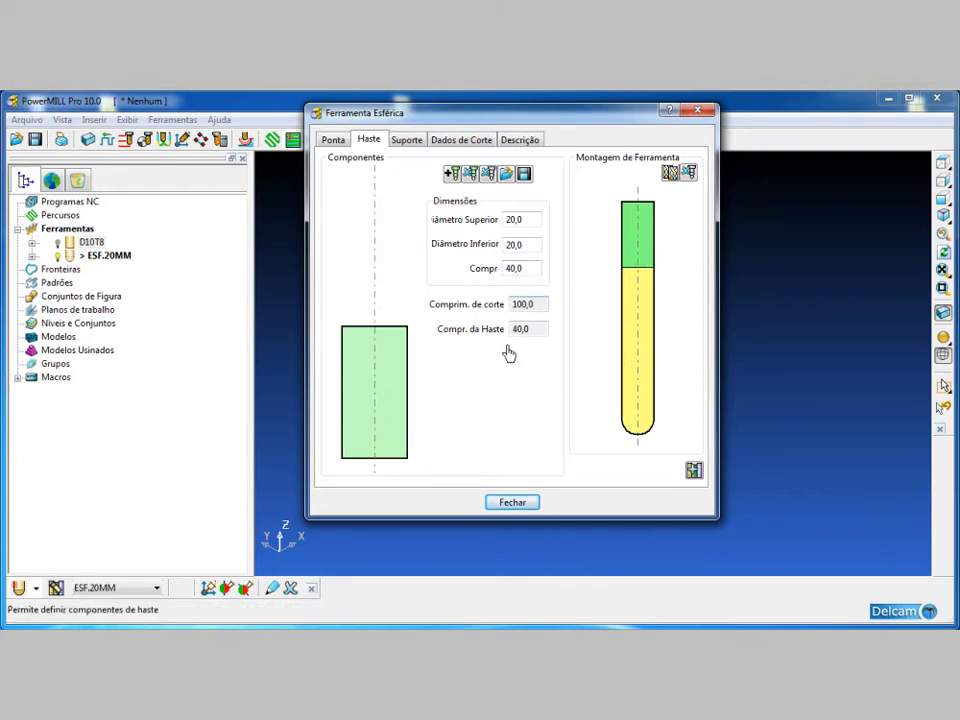
# Add a holder component to the ball-nose tool with a 50 mm upper diameter, 40 mm lower diameter and 35 mm length.
pyautogui.click(406, 142)
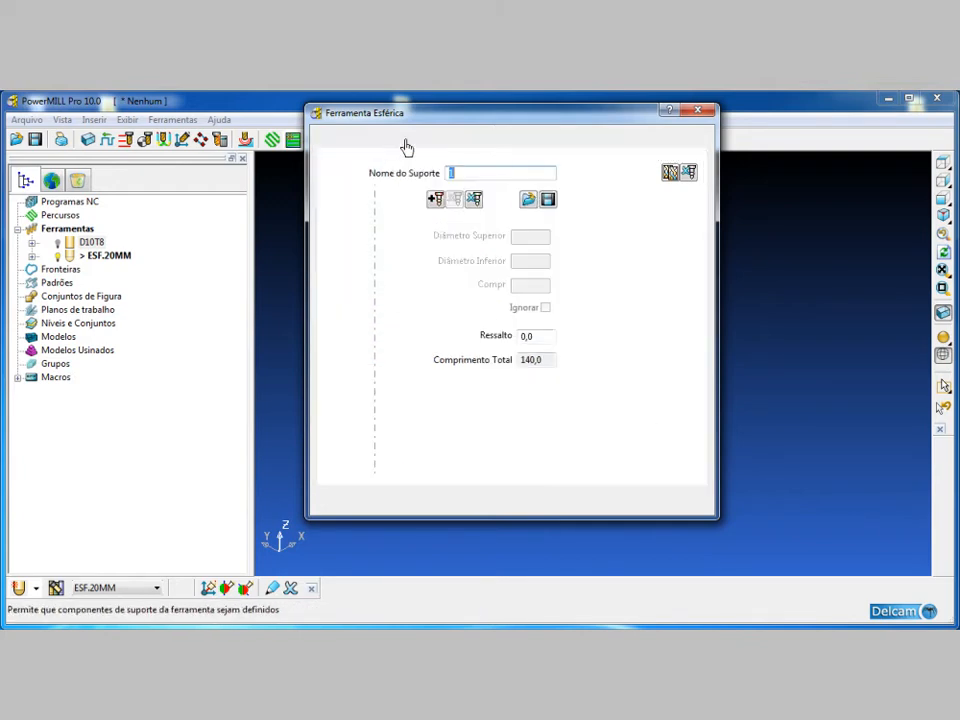
pyautogui.click(435, 200)
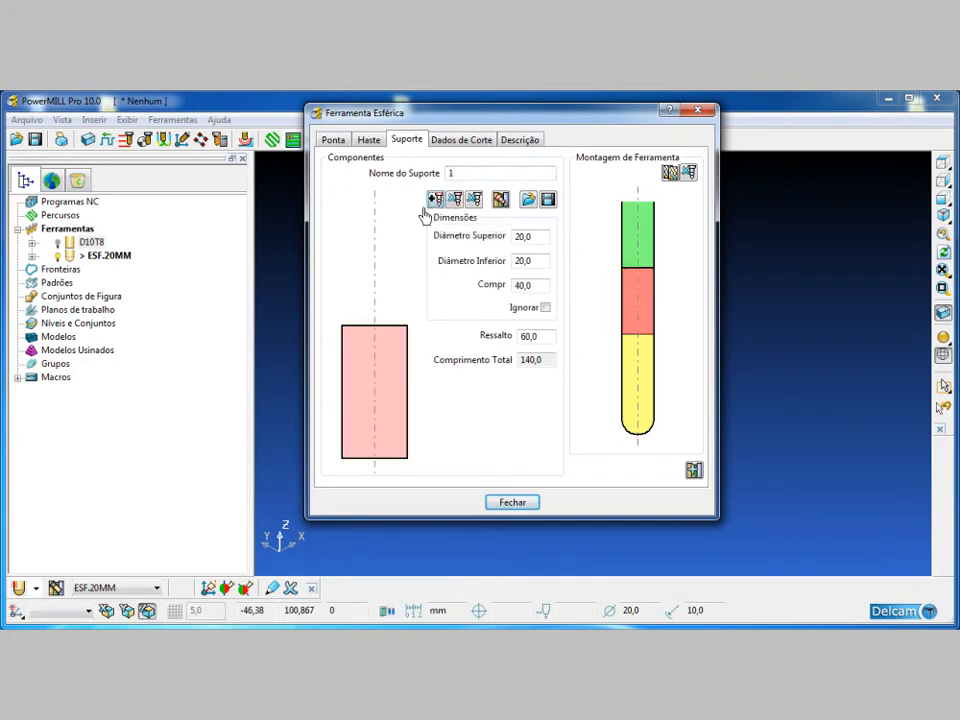
pyautogui.doubleClick(534, 241)
pyautogui.write('5')
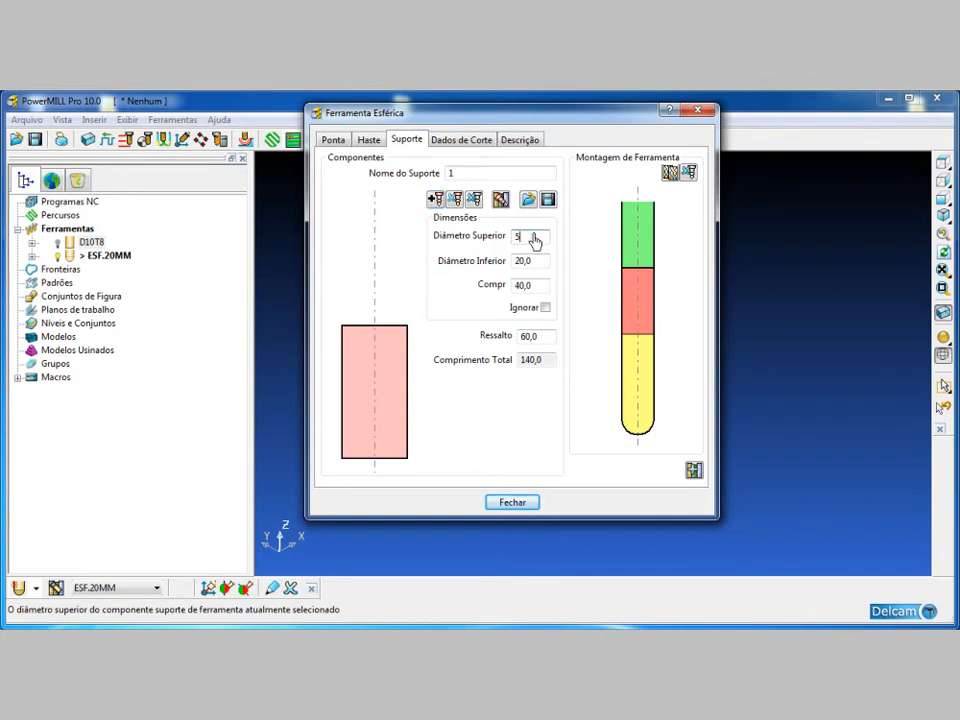
pyautogui.write('0')
pyautogui.doubleClick(542, 268)
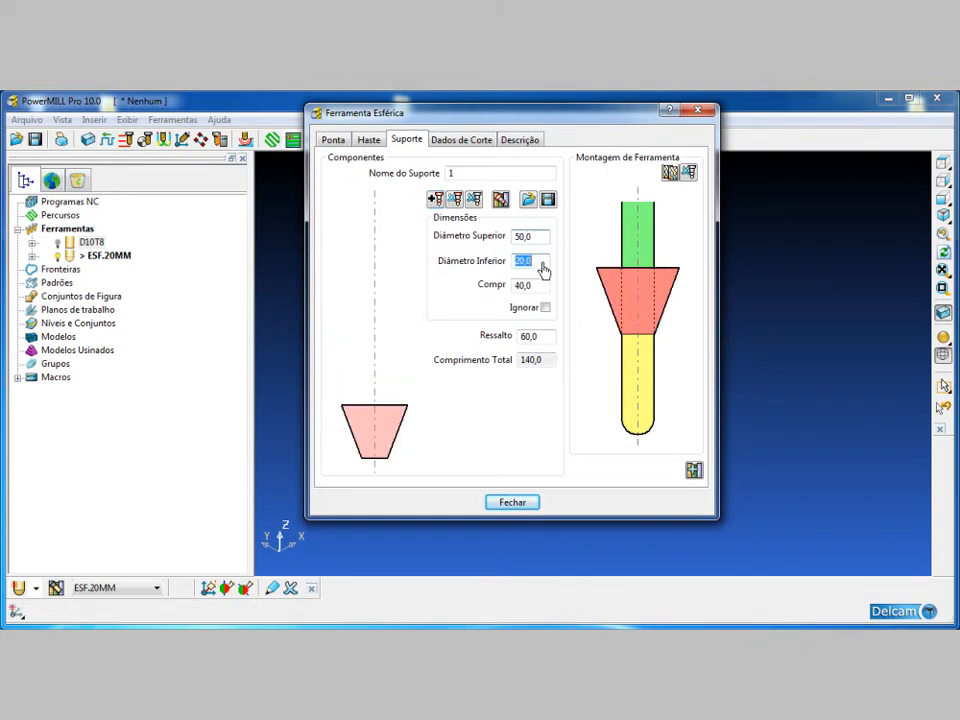
pyautogui.write('40')
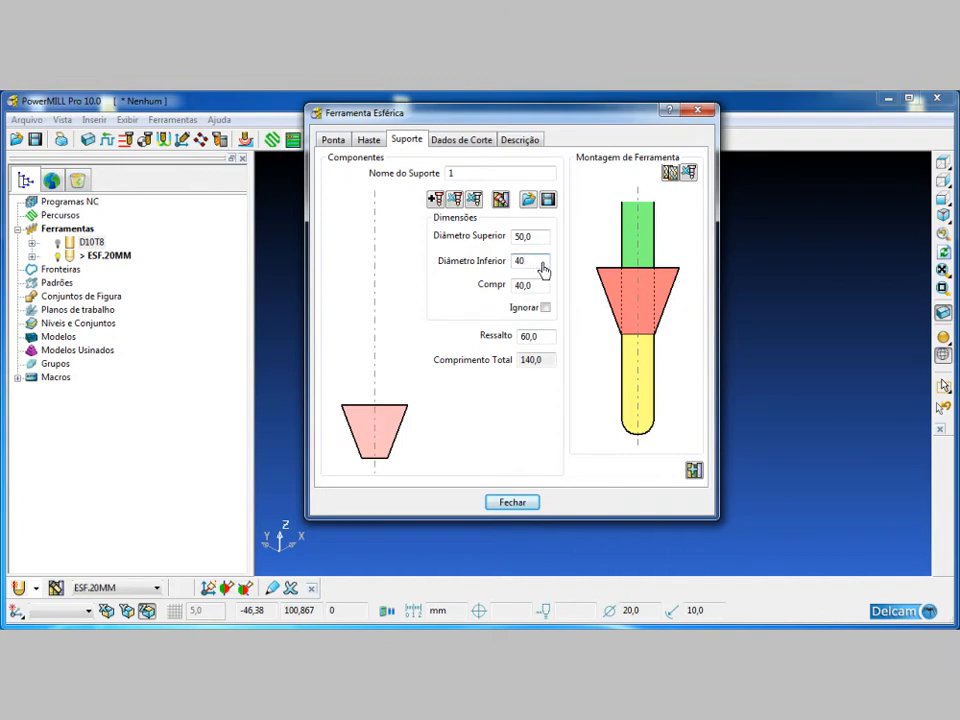
pyautogui.doubleClick(544, 289)
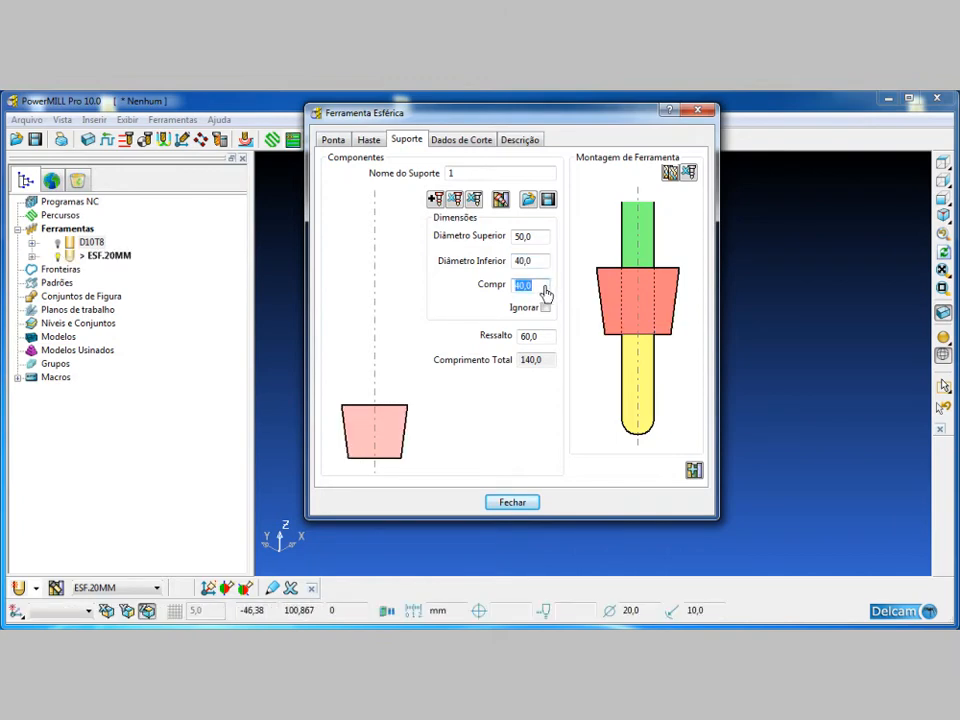
pyautogui.write('35')
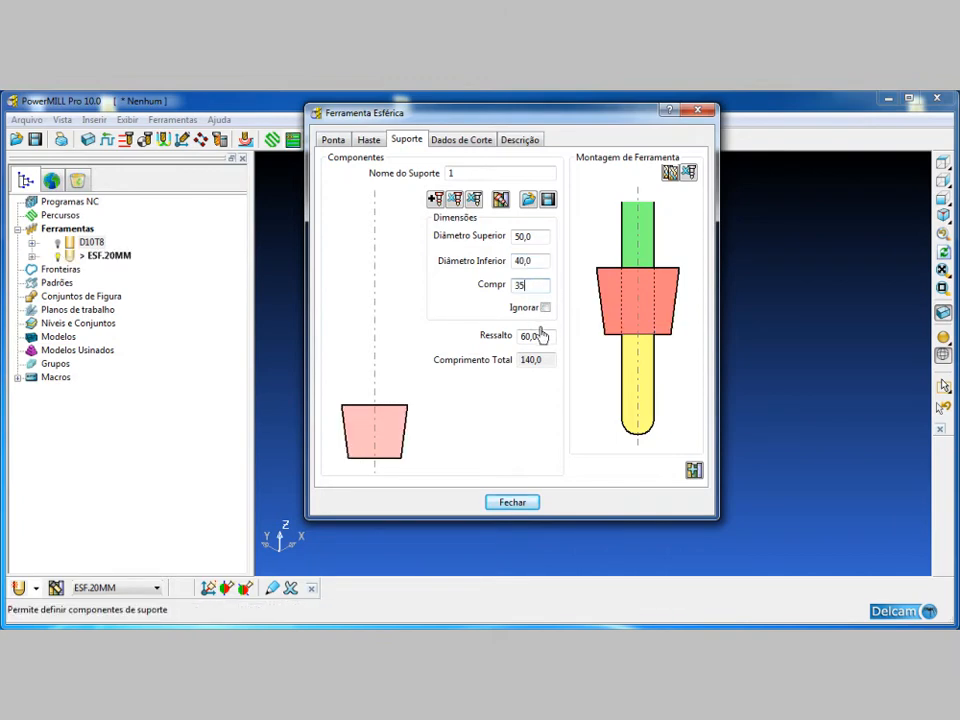
# Set the ball-nose tool's overhang (Ressalto) to 110 mm and close its definition.
pyautogui.doubleClick(533, 338)
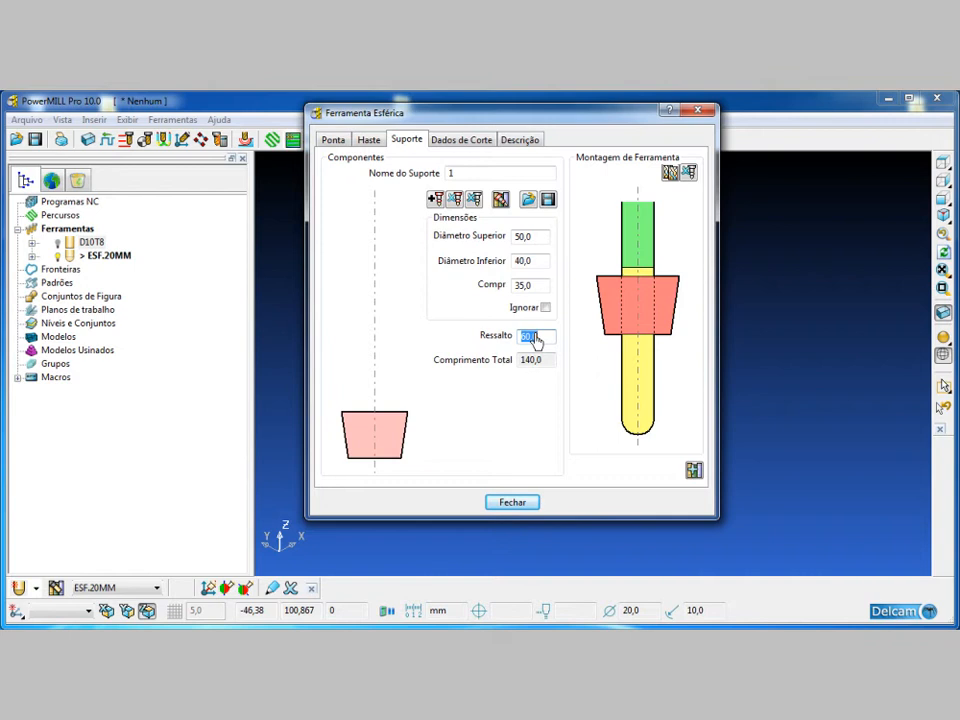
pyautogui.write('110')
pyautogui.click(540, 368)
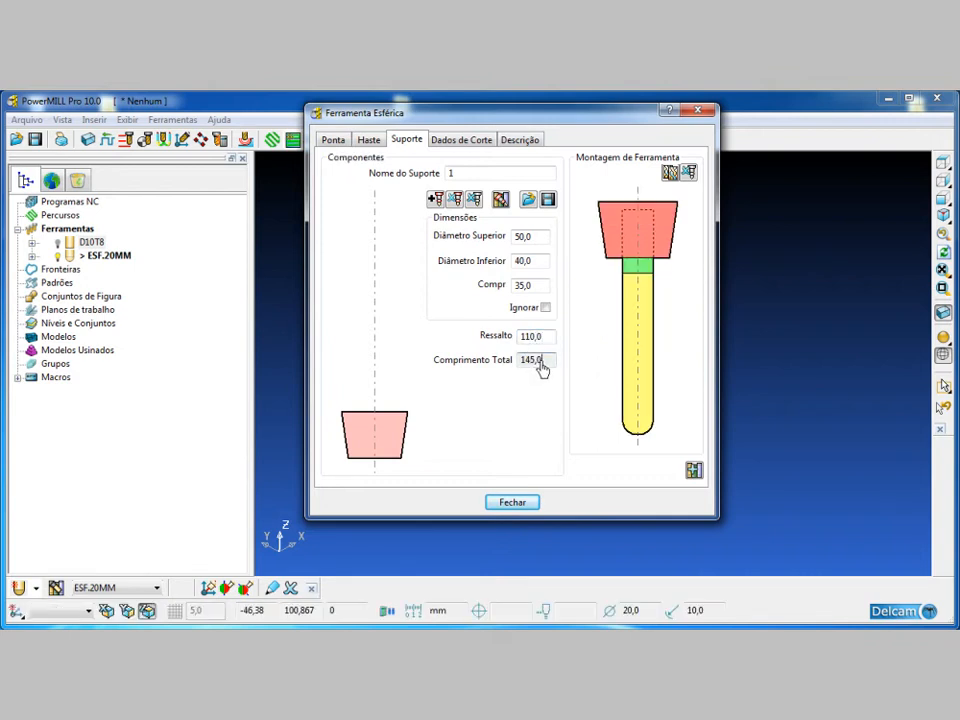
pyautogui.click(513, 503)
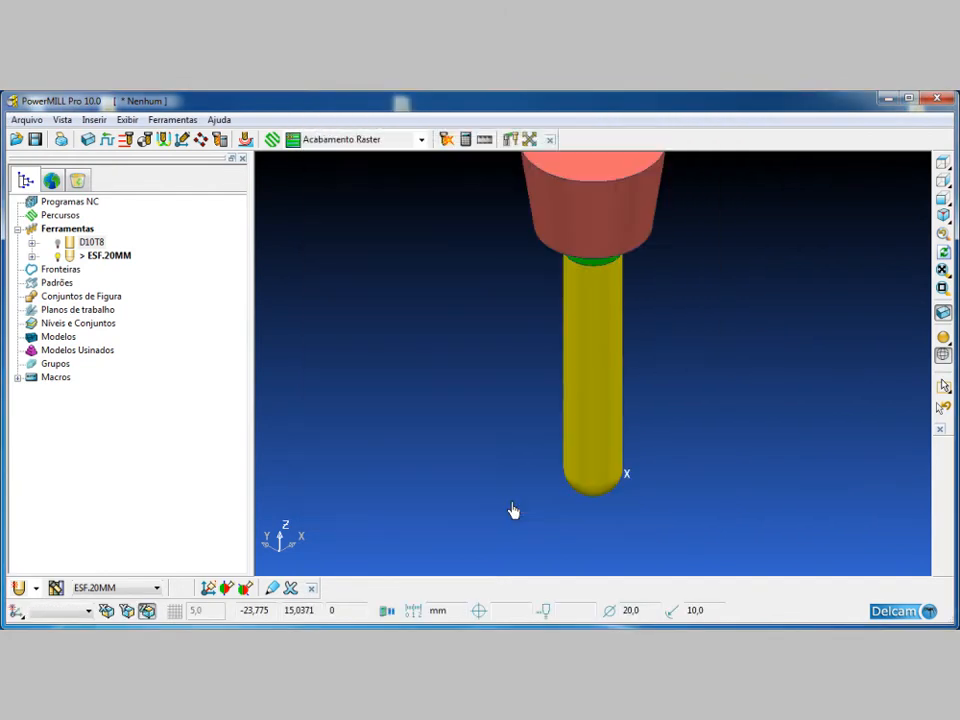
# Inspect the ESF.20MM tool assembly from isometric and rotated views, and check the list of created tools.
pyautogui.click(942, 215)
pyautogui.moveTo(752, 414); pyautogui.dragTo(630, 290, button='middle')
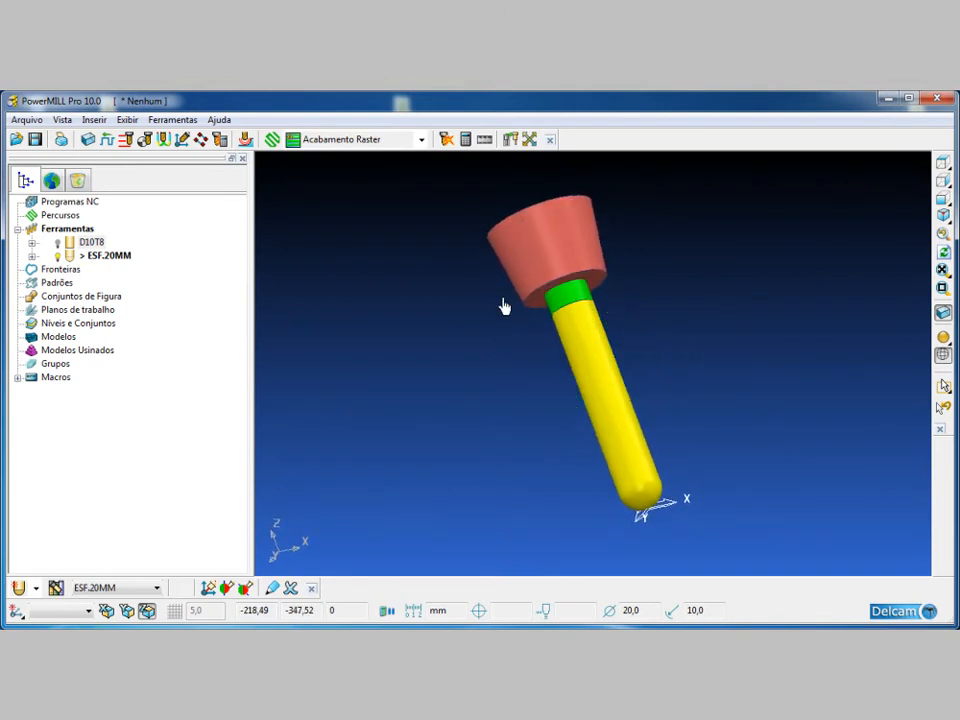
pyautogui.click(18, 230)
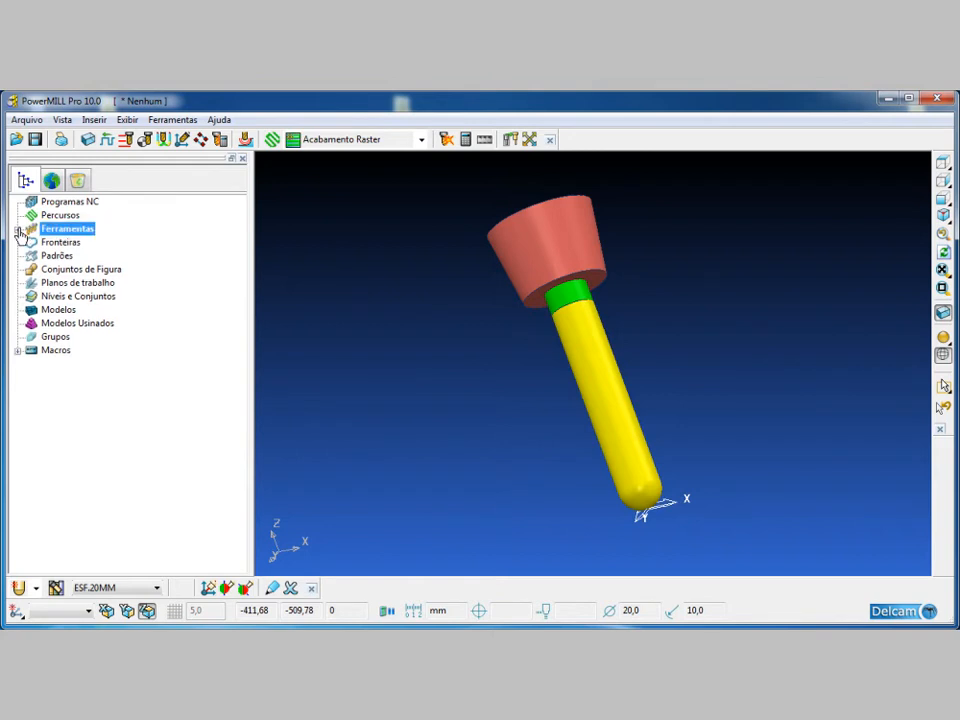
pyautogui.click(18, 230)
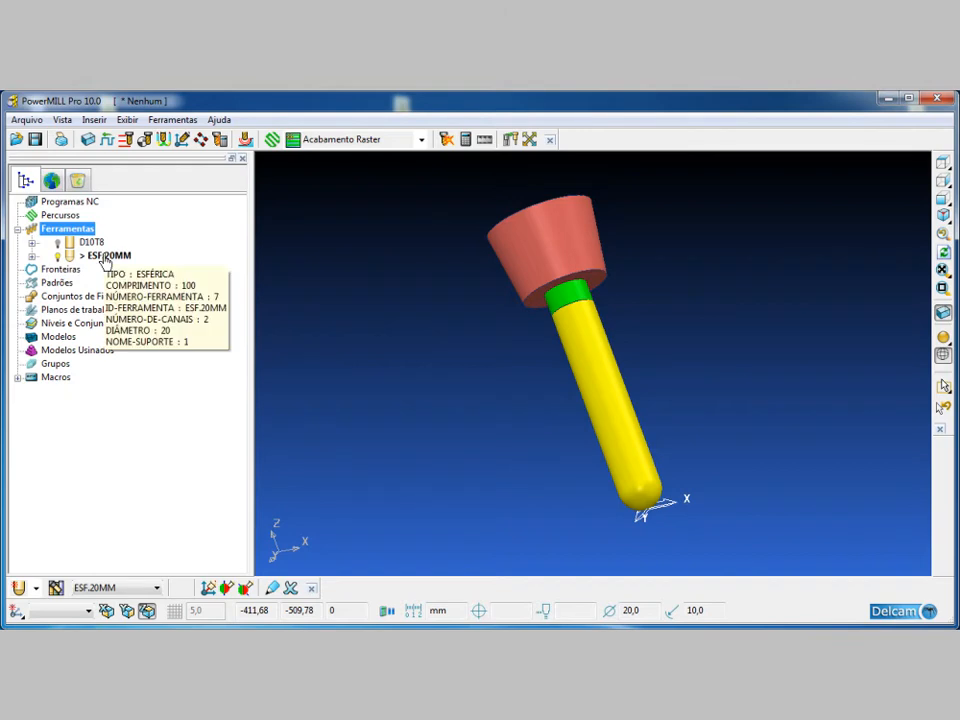
# Reopen the settings of ESF.20MM and set its cutting length to 60 mm.
pyautogui.rightClick(105, 261)
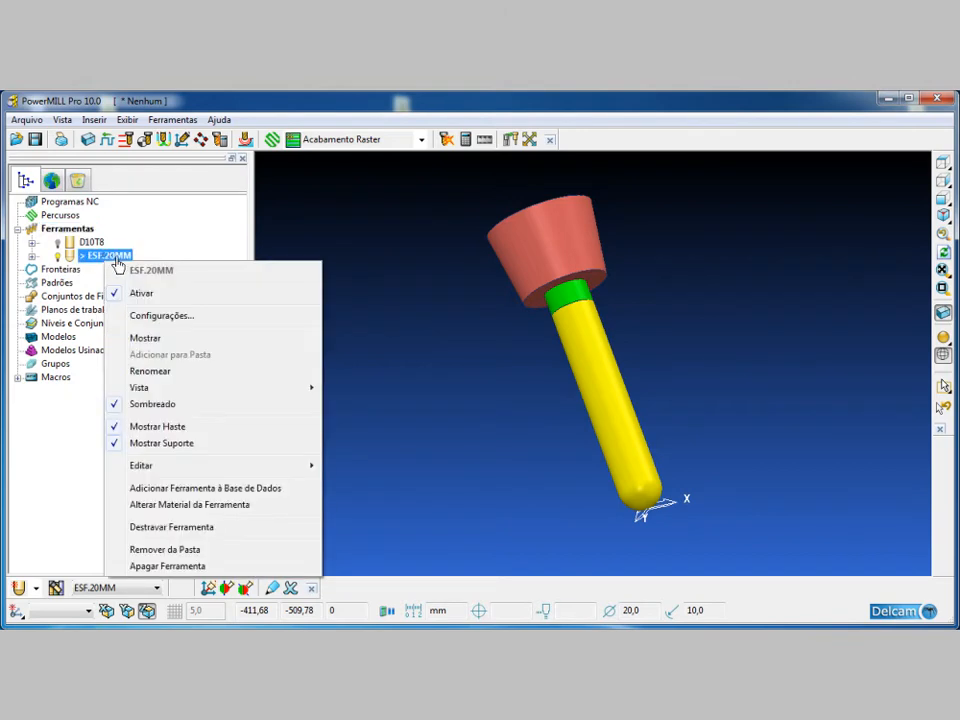
pyautogui.click(155, 317)
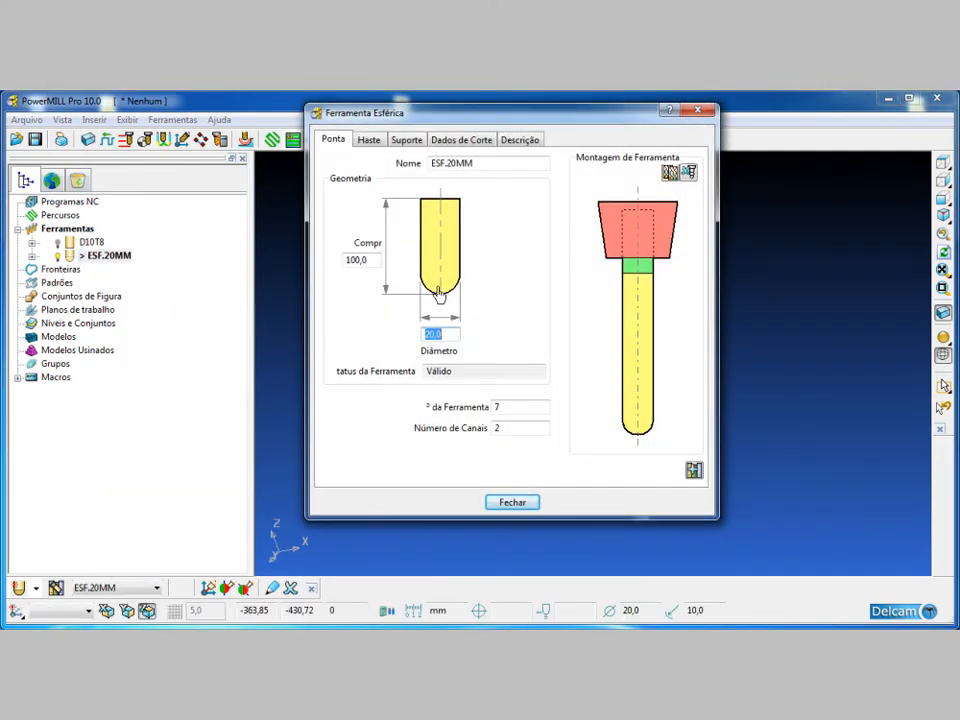
pyautogui.click(372, 262)
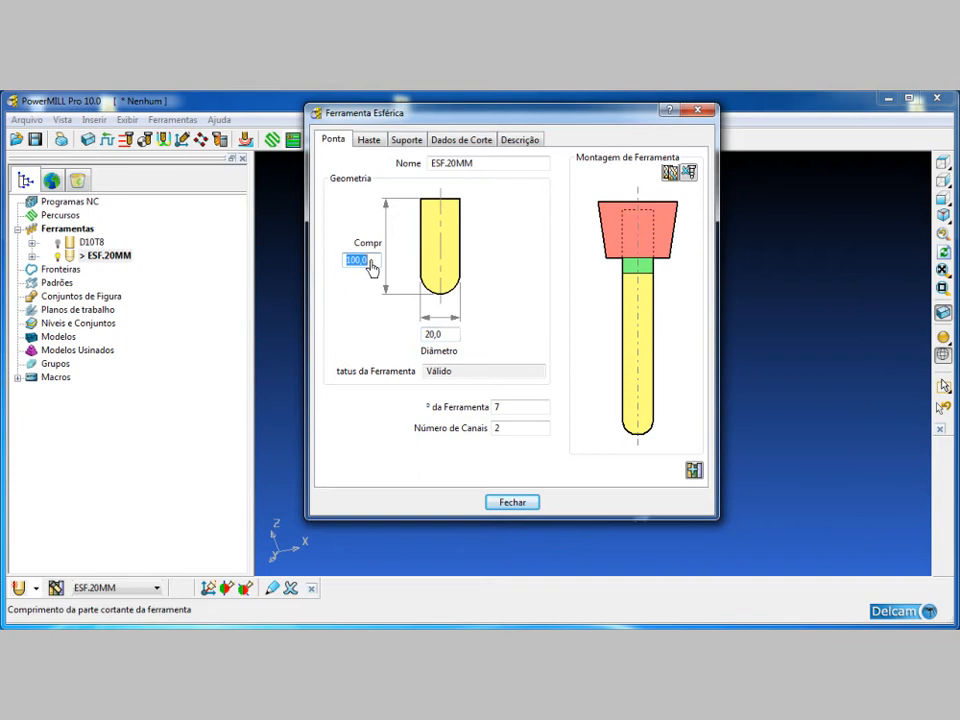
pyautogui.write('60')
pyautogui.click(445, 336)
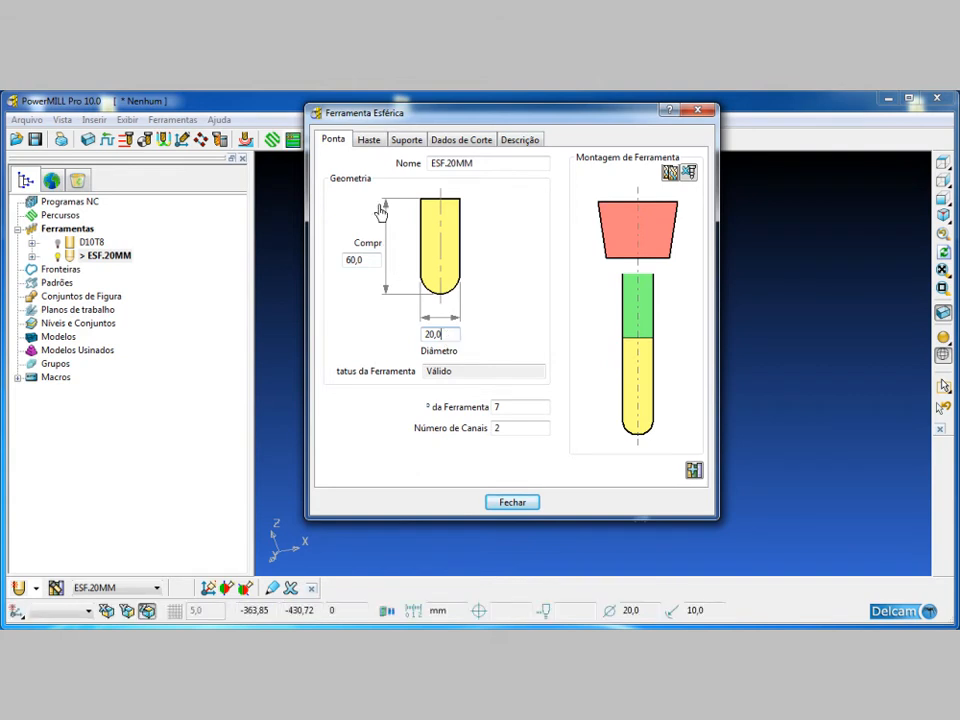
# Set the overhang (Ressalto) of ESF.20MM to 90 mm and close its definition.
pyautogui.click(370, 143)
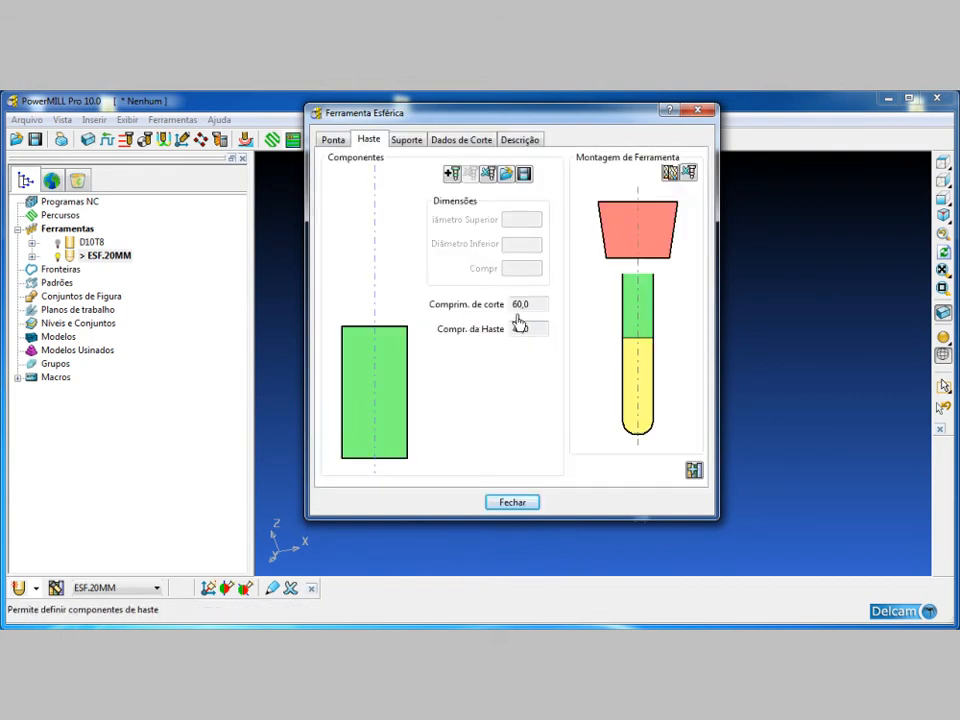
pyautogui.click(406, 141)
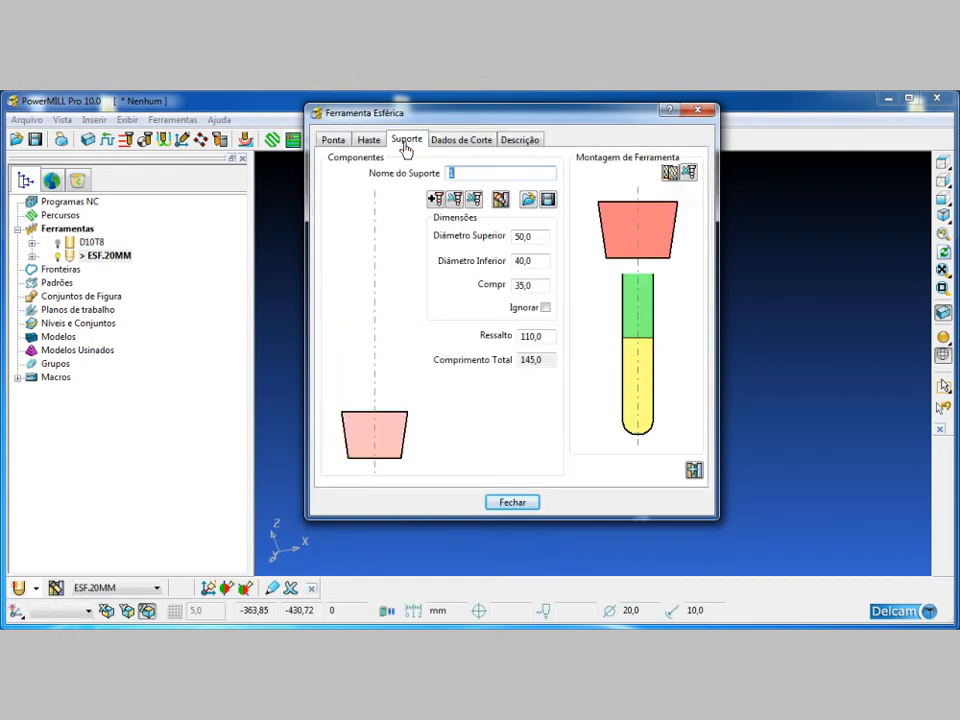
pyautogui.doubleClick(528, 287)
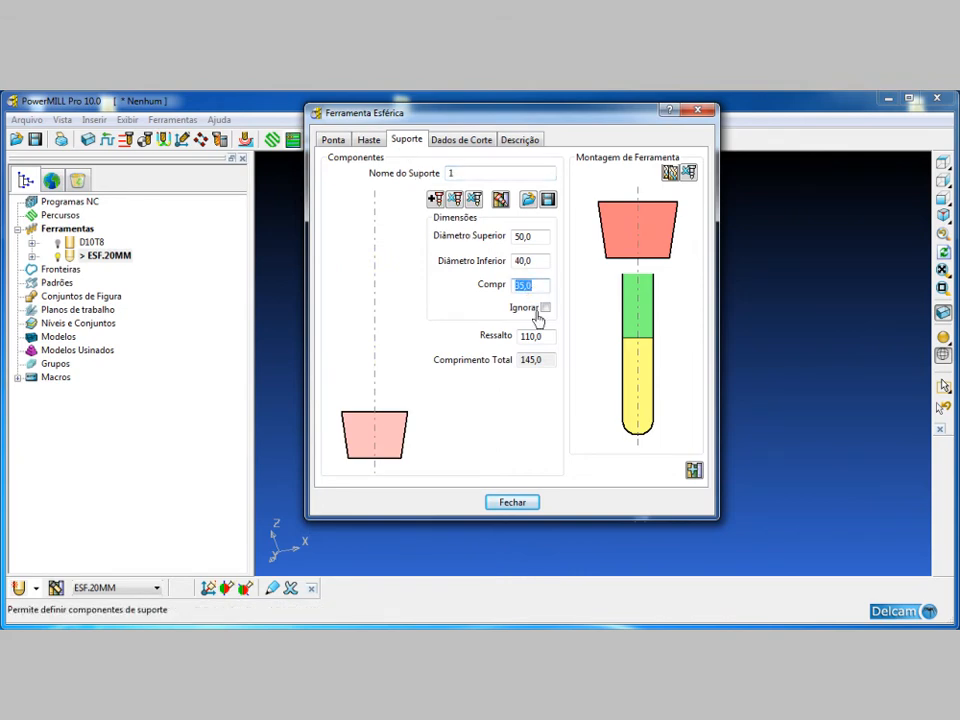
pyautogui.doubleClick(538, 340)
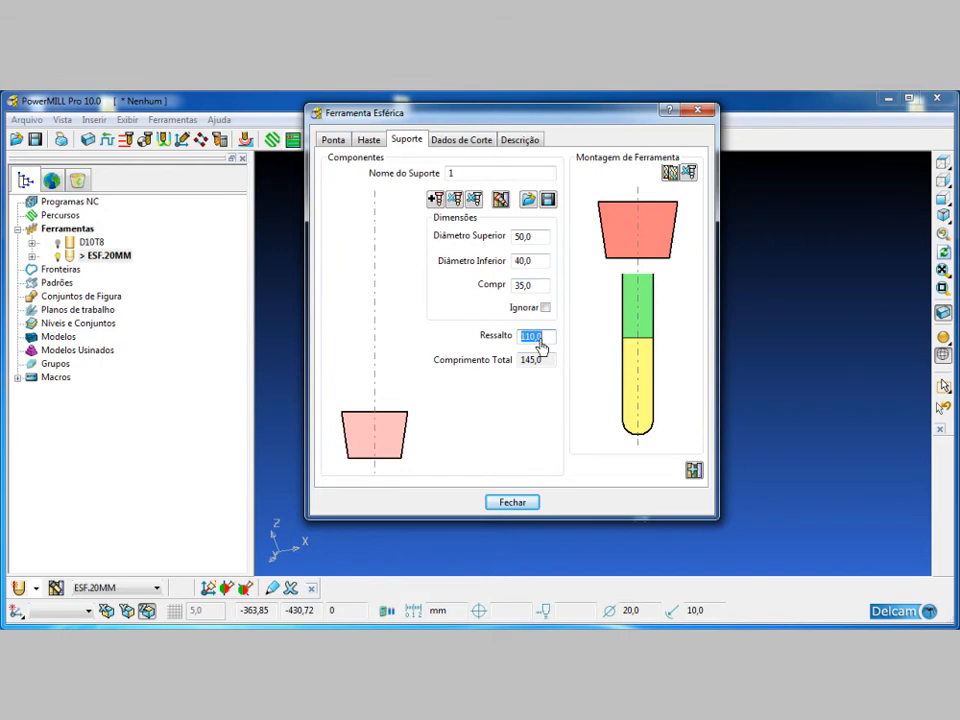
pyautogui.write('90')
pyautogui.press('Return')
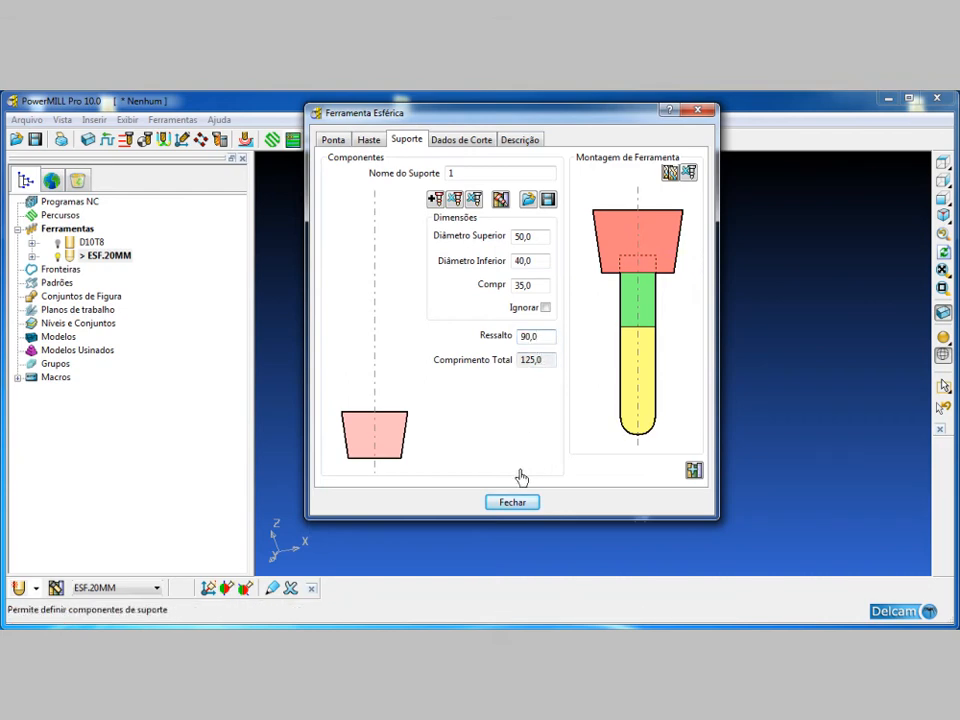
pyautogui.click(512, 502)
pyautogui.moveTo(546, 439); pyautogui.dragTo(424, 517, button='middle')
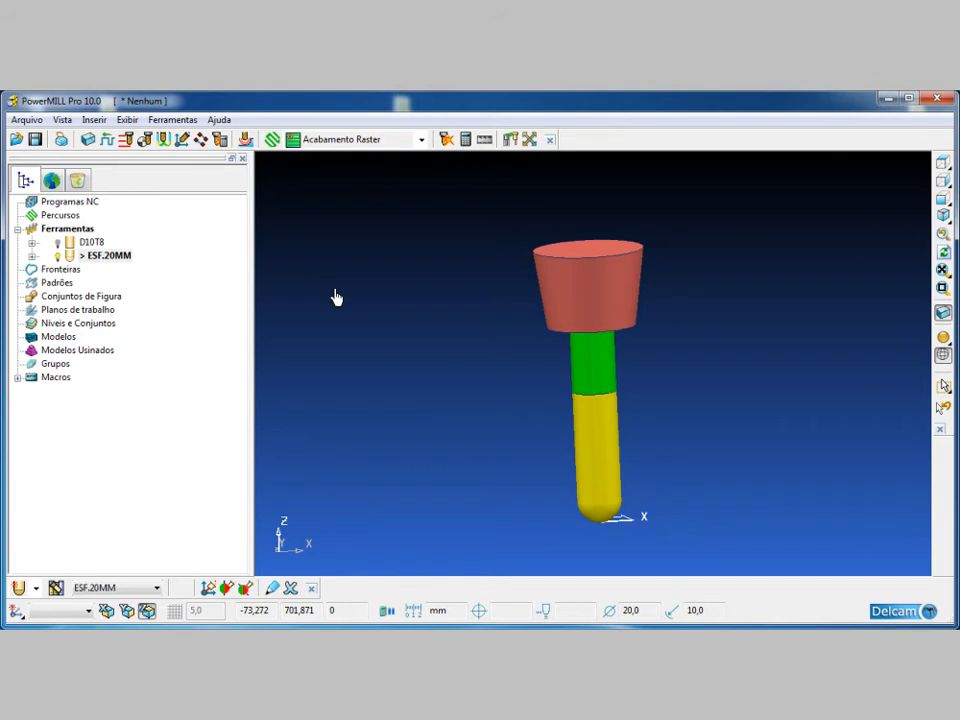
# Create a toroidal (tip-radiused) tool named D30R5 with a 30 mm diameter and a 5 mm tip radius.
pyautogui.click(35, 590)
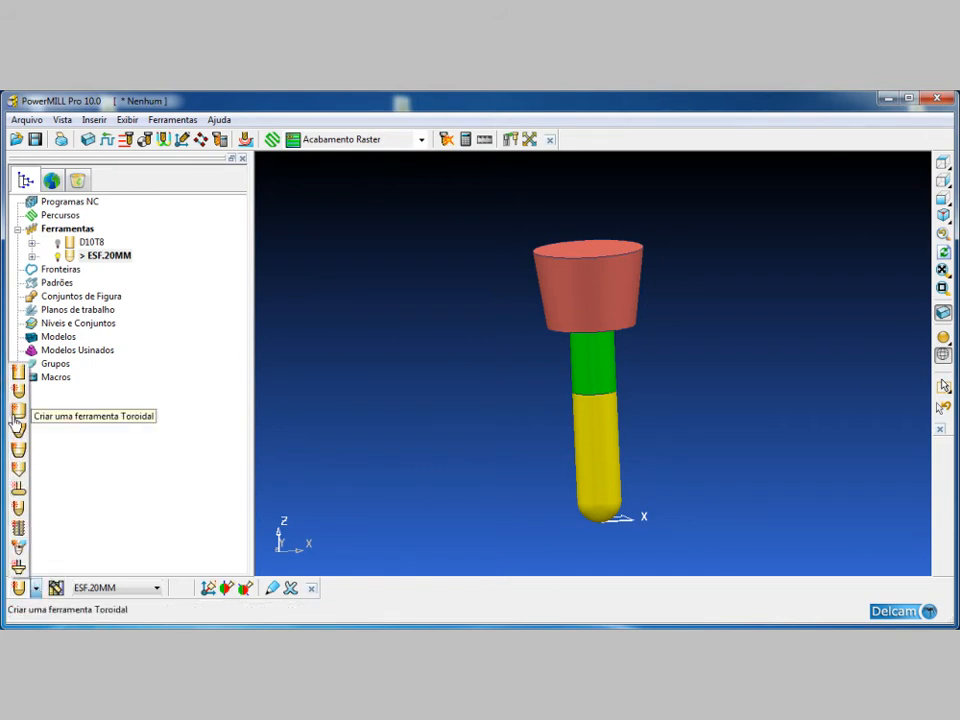
pyautogui.click(17, 420)
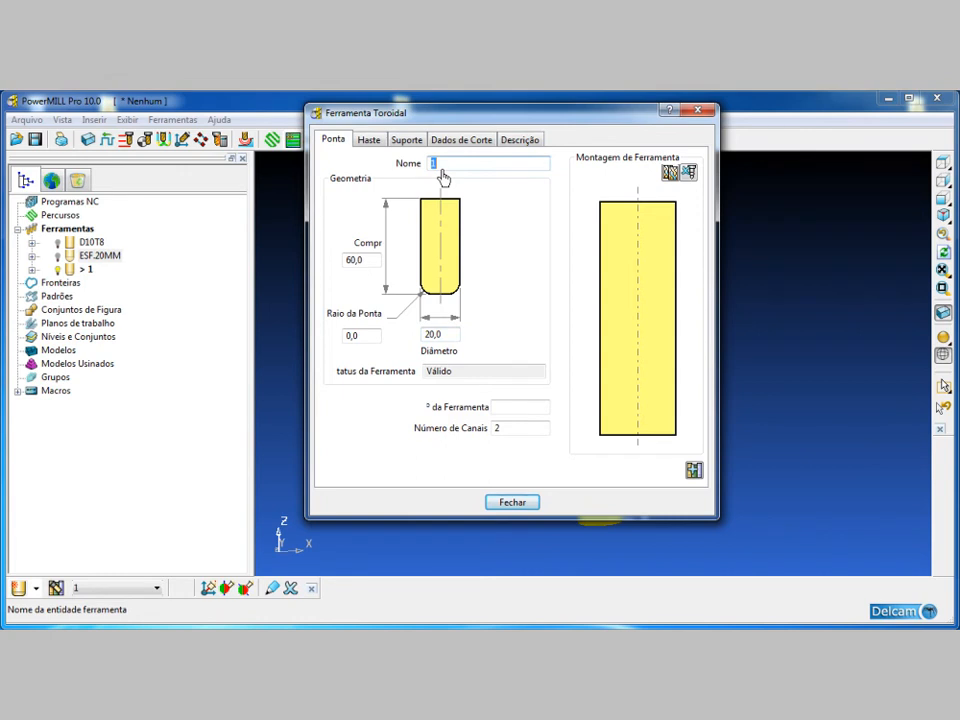
pyautogui.write('D30R5')
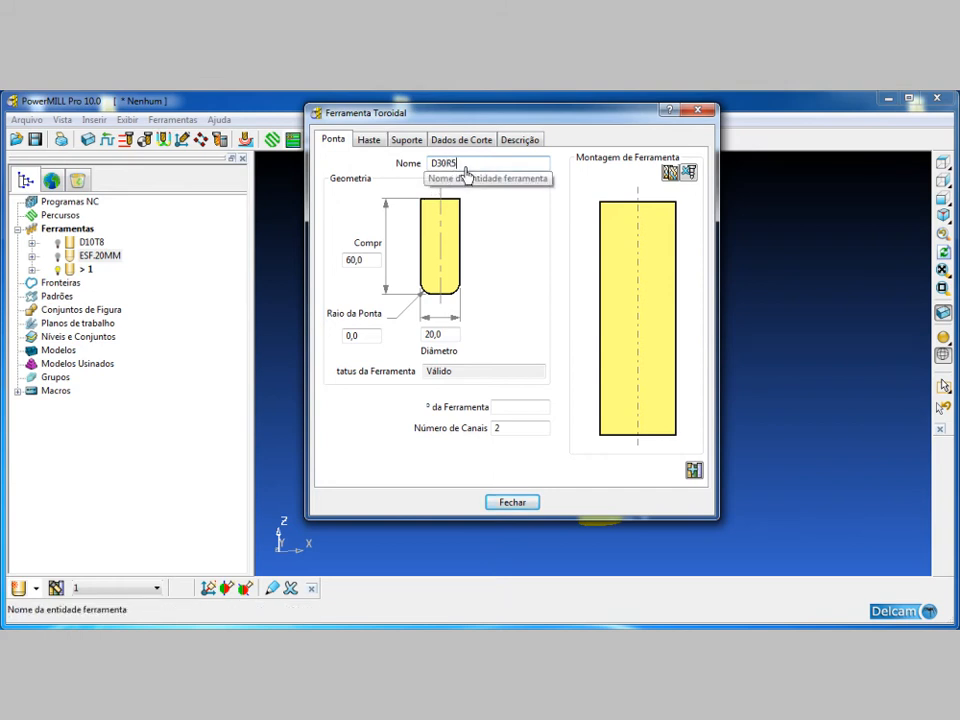
pyautogui.click(441, 336)
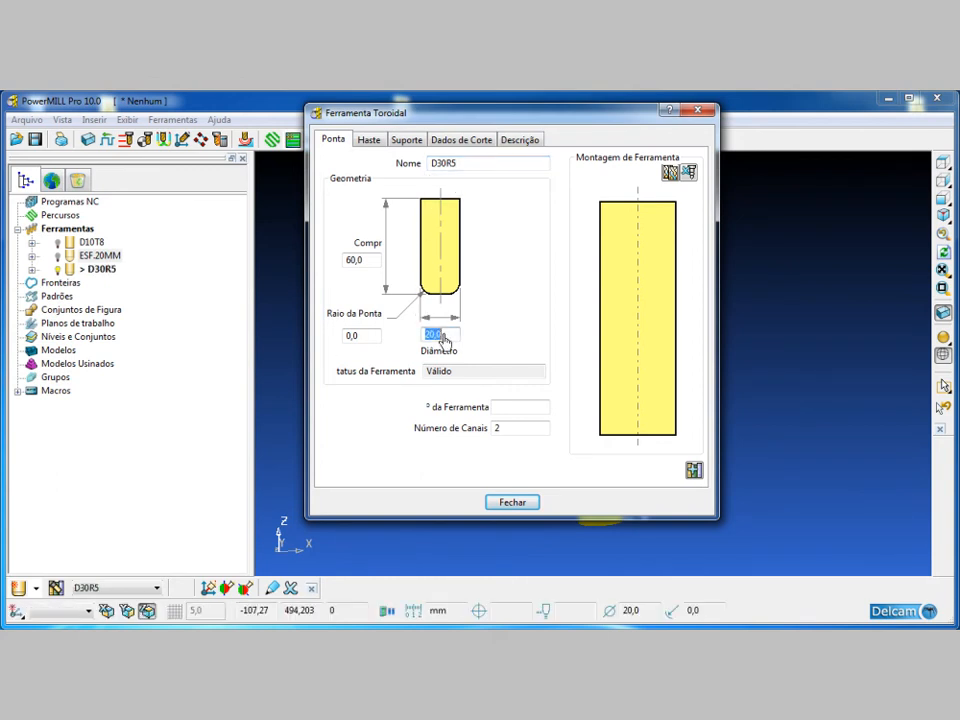
pyautogui.write('30')
pyautogui.click(373, 343)
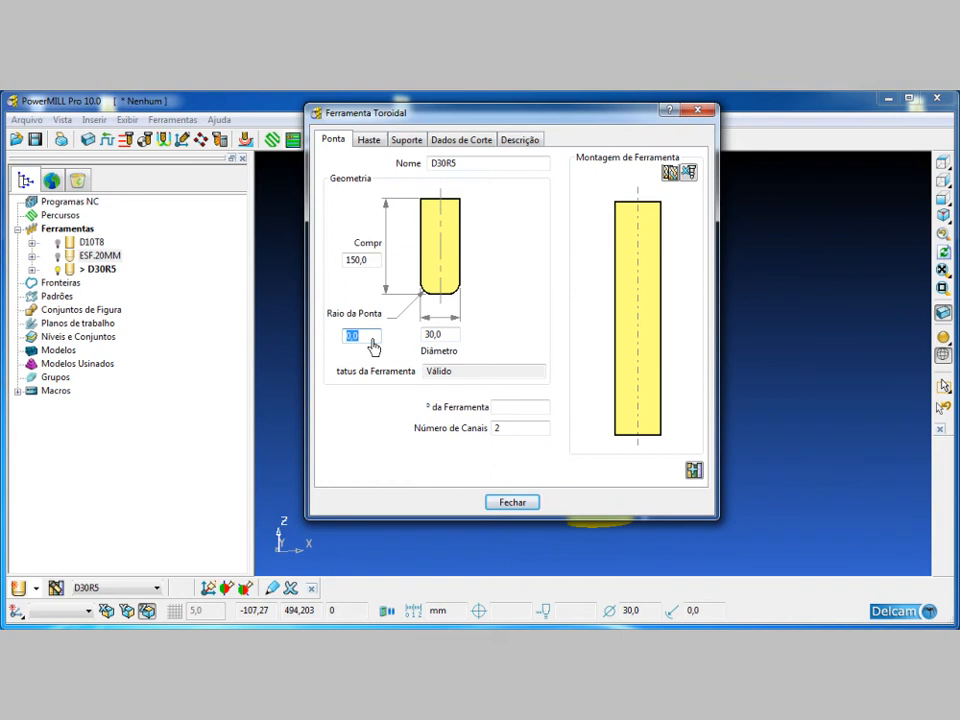
pyautogui.write('5')
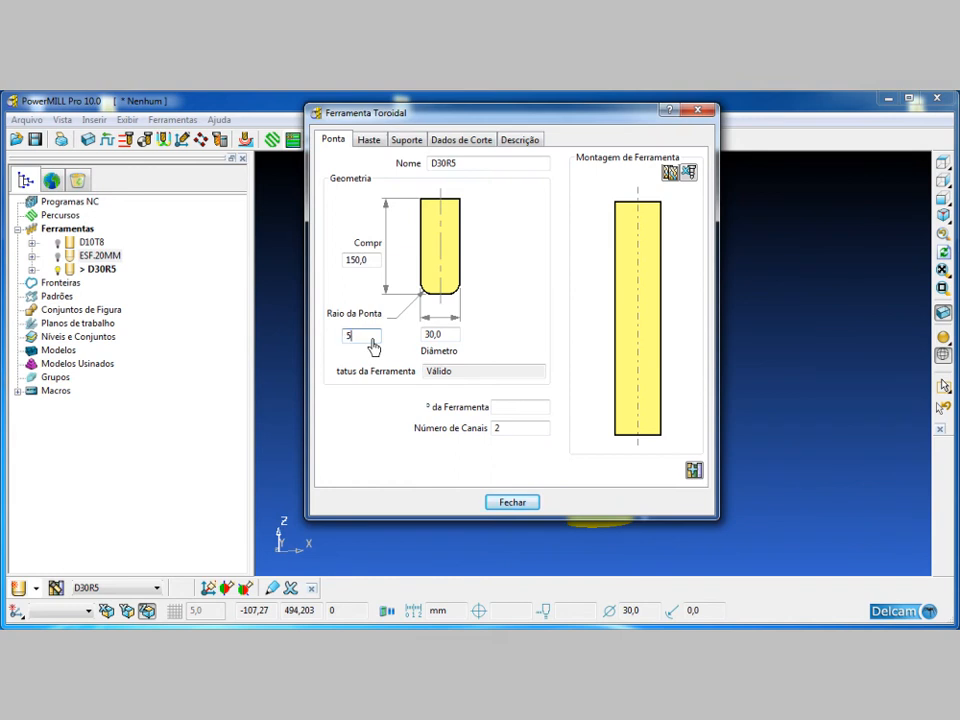
# Give D30R5 tool number 3, four flutes and a cutting length of 60 mm.
pyautogui.click(499, 410)
pyautogui.write('3')
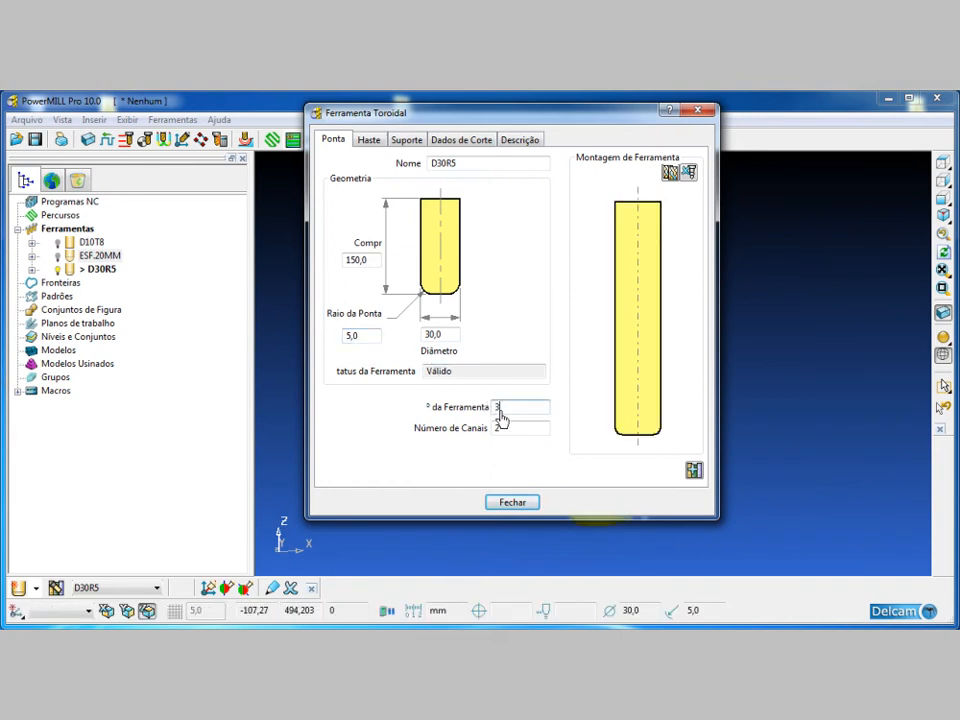
pyautogui.click(501, 432)
pyautogui.write('4')
pyautogui.click(371, 264)
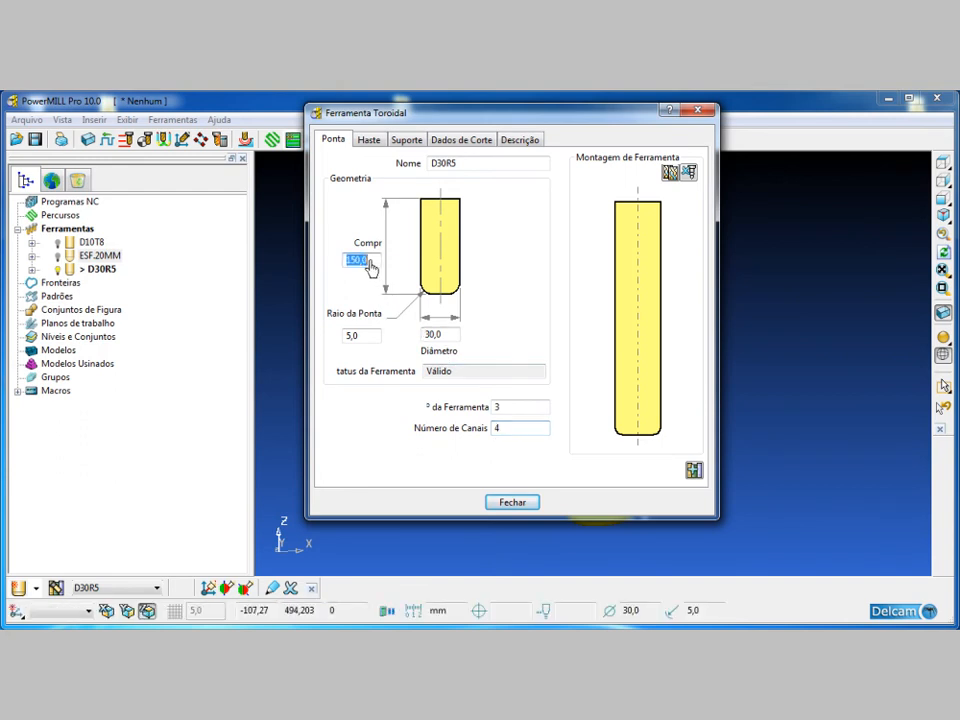
pyautogui.write('60')
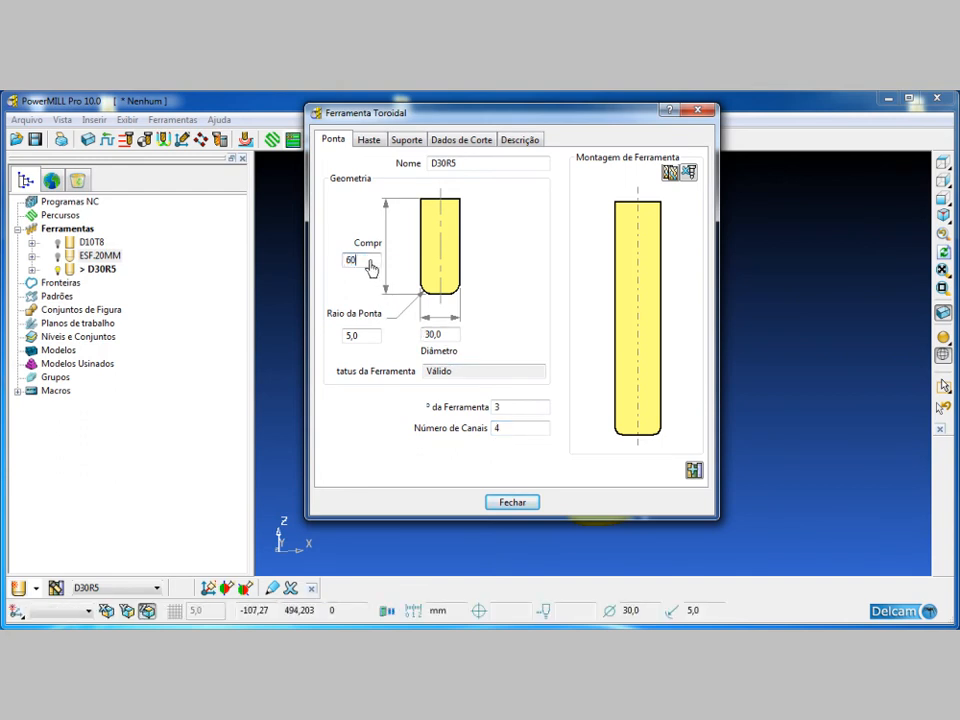
pyautogui.click(443, 337)
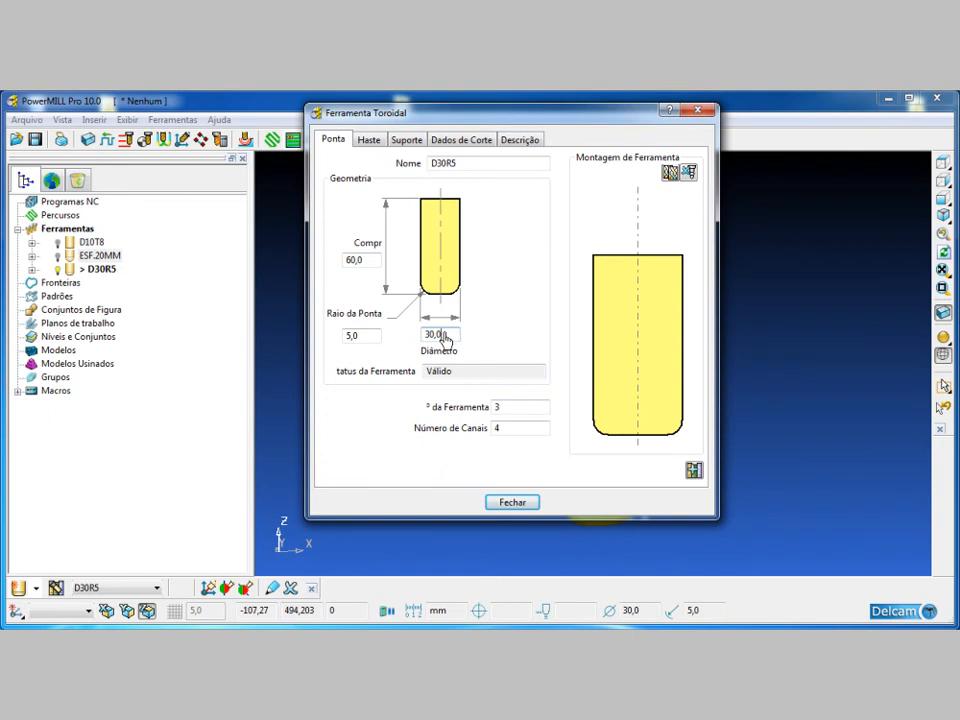
# Add a shank component to D30R5 with 32 mm upper and lower diameters and a 30 mm length.
pyautogui.click(368, 143)
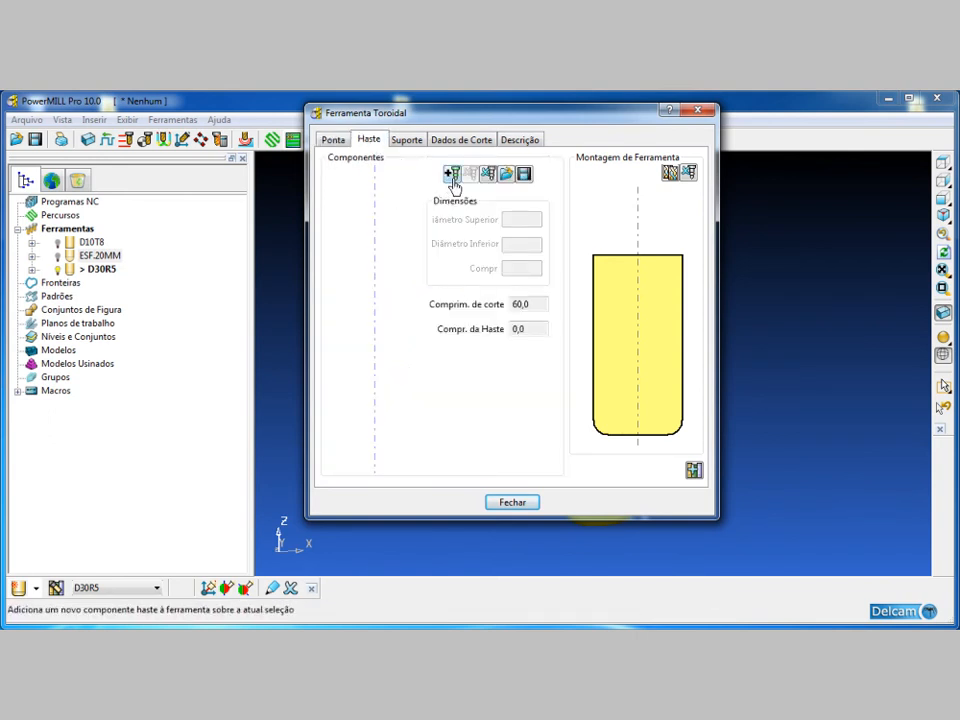
pyautogui.click(452, 177)
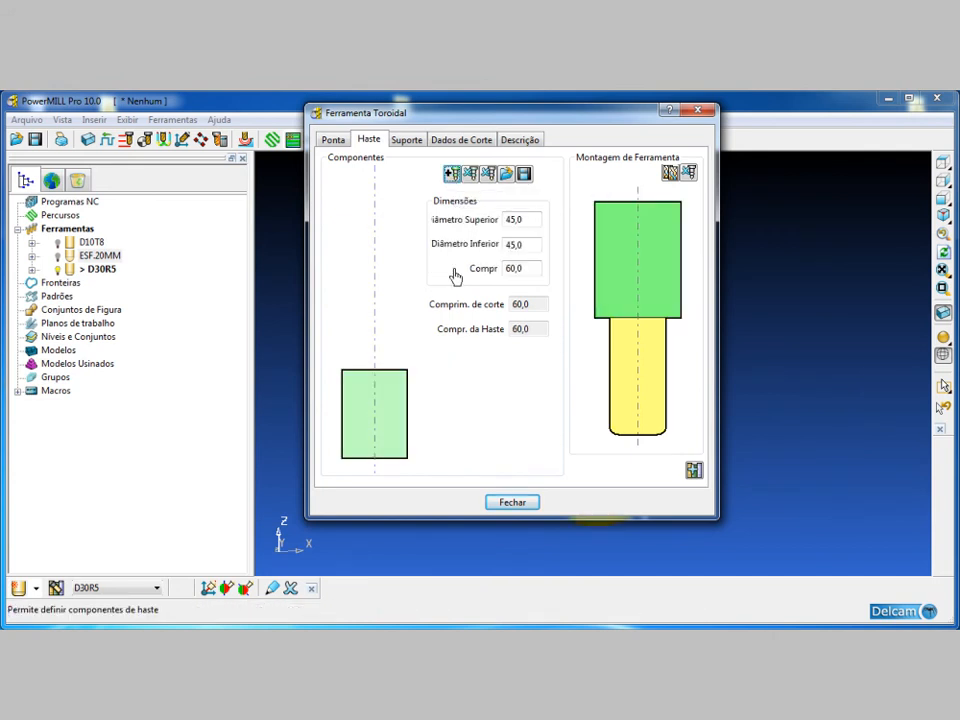
pyautogui.doubleClick(523, 226)
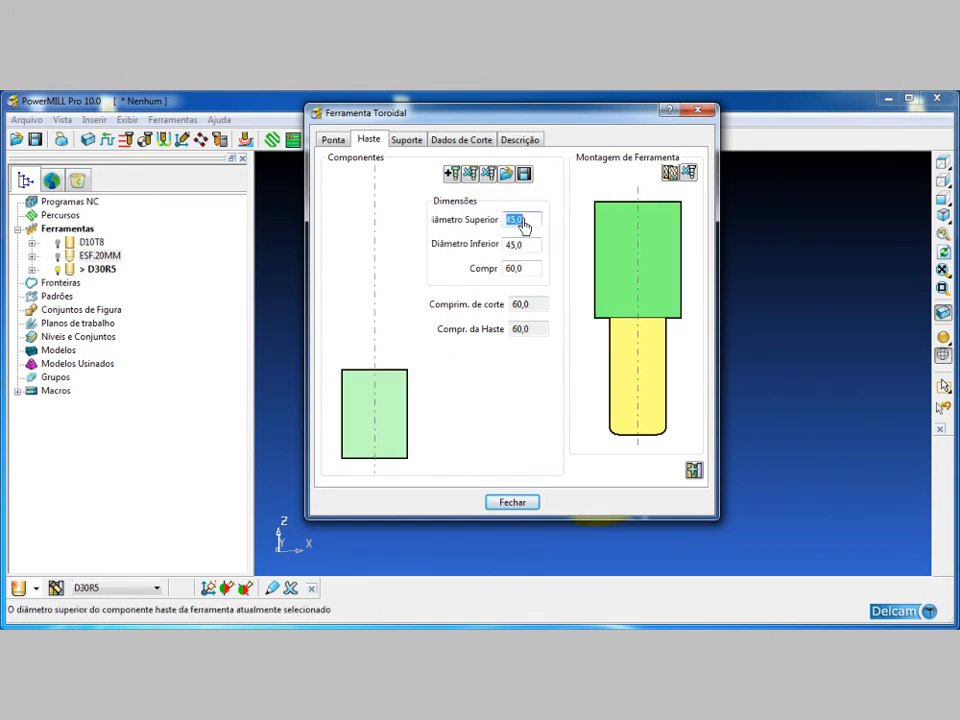
pyautogui.write('32')
pyautogui.doubleClick(521, 248)
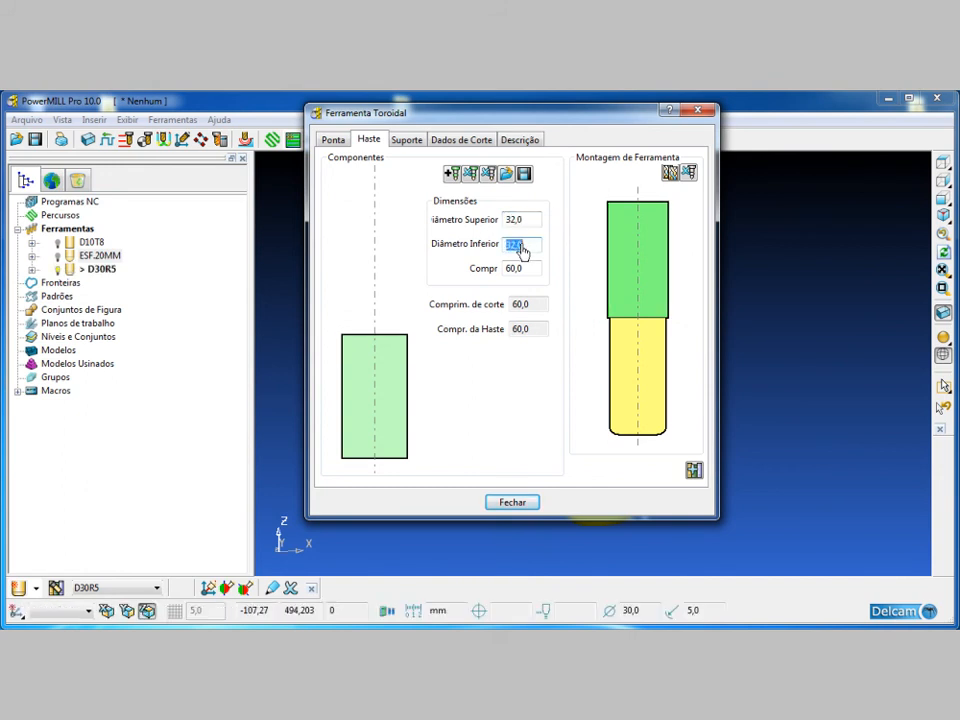
pyautogui.write('32')
pyautogui.click(521, 271)
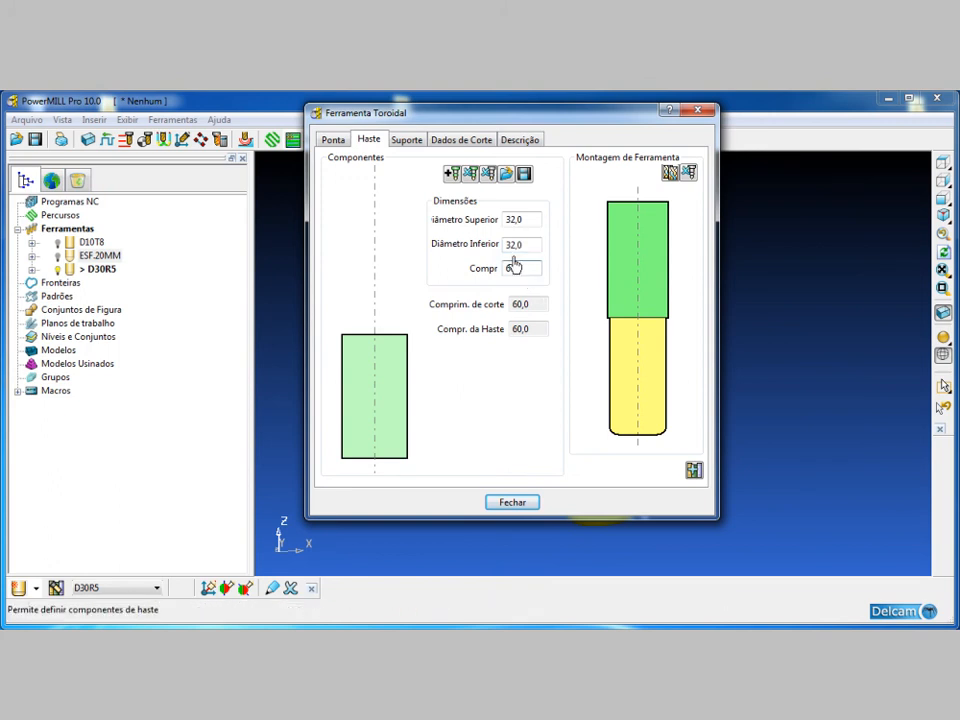
pyautogui.doubleClick(528, 272)
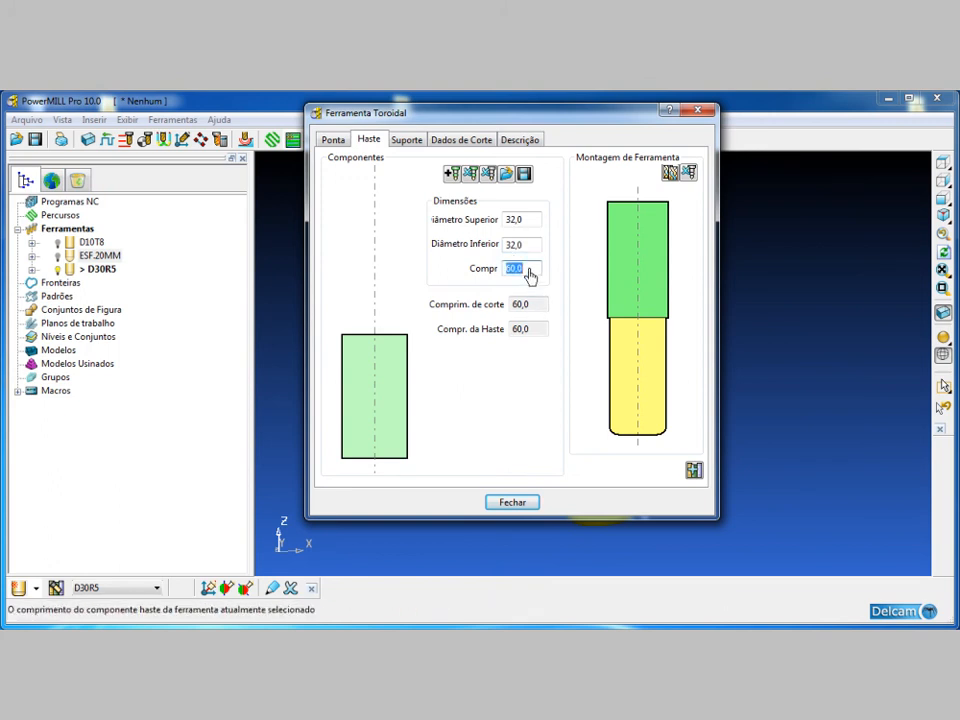
pyautogui.write('30')
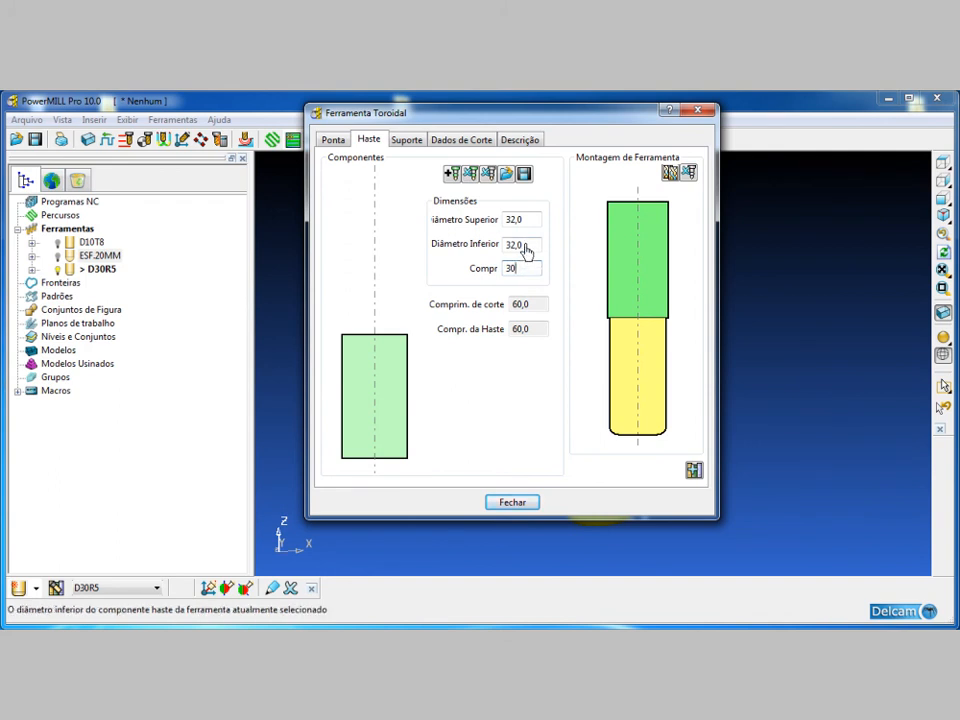
pyautogui.press('Return')
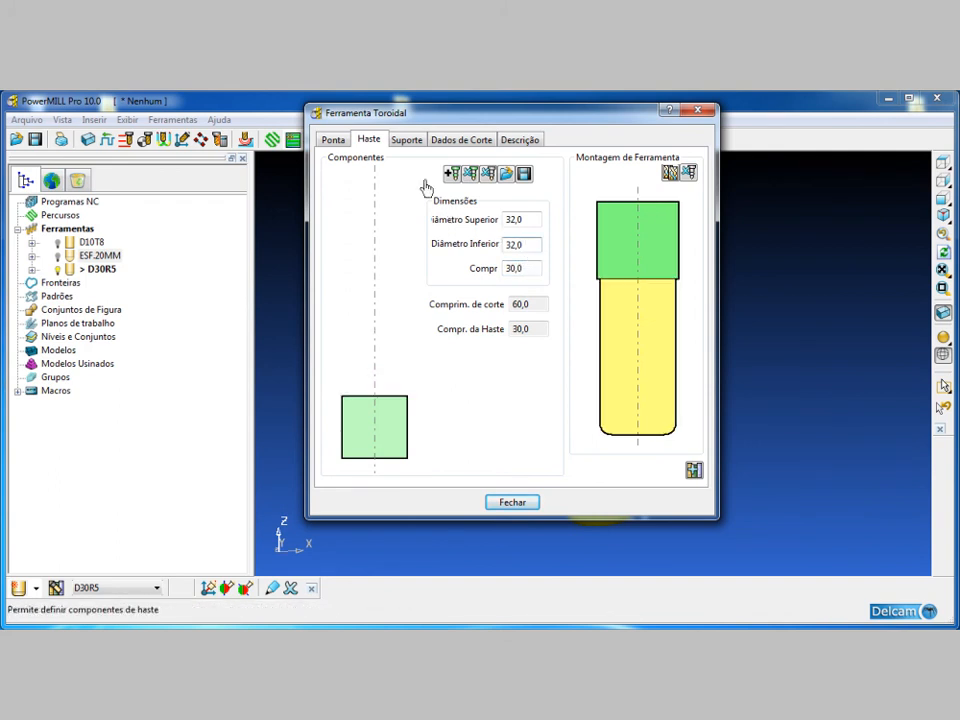
# Add a holder component to D30R5 with a 50 mm upper diameter, 40 mm lower diameter and 35 mm length.
pyautogui.click(404, 143)
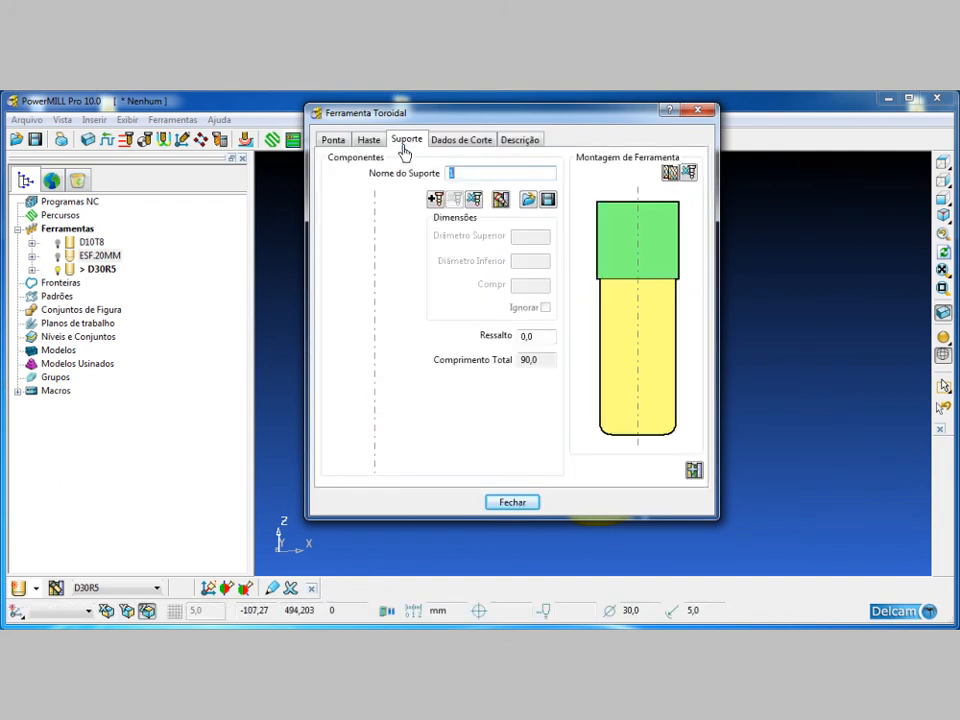
pyautogui.click(434, 200)
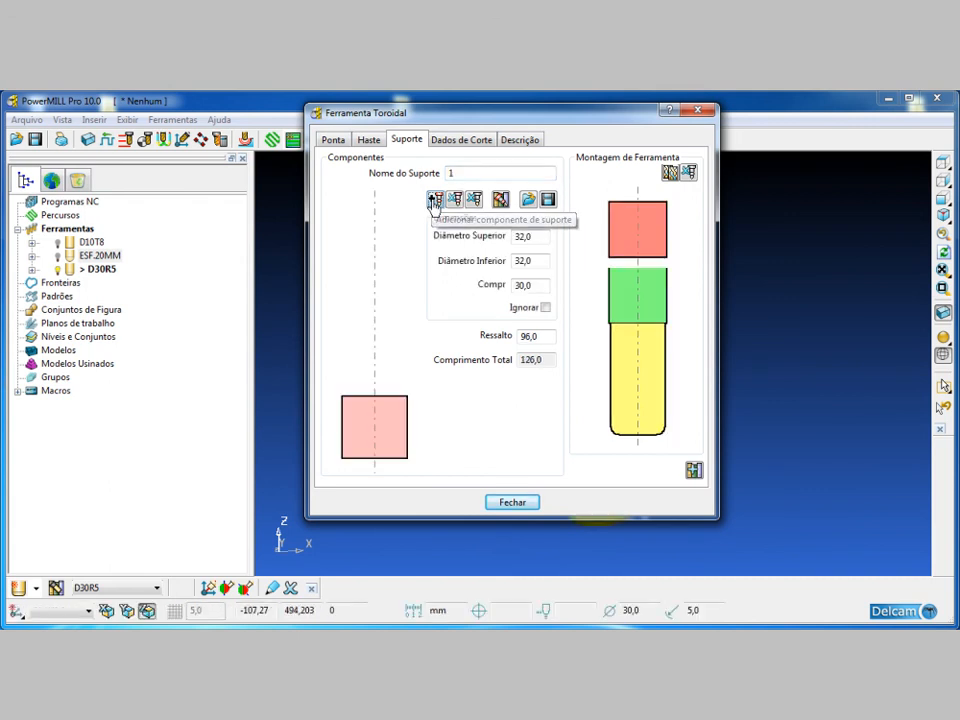
pyautogui.doubleClick(527, 245)
pyautogui.write('50')
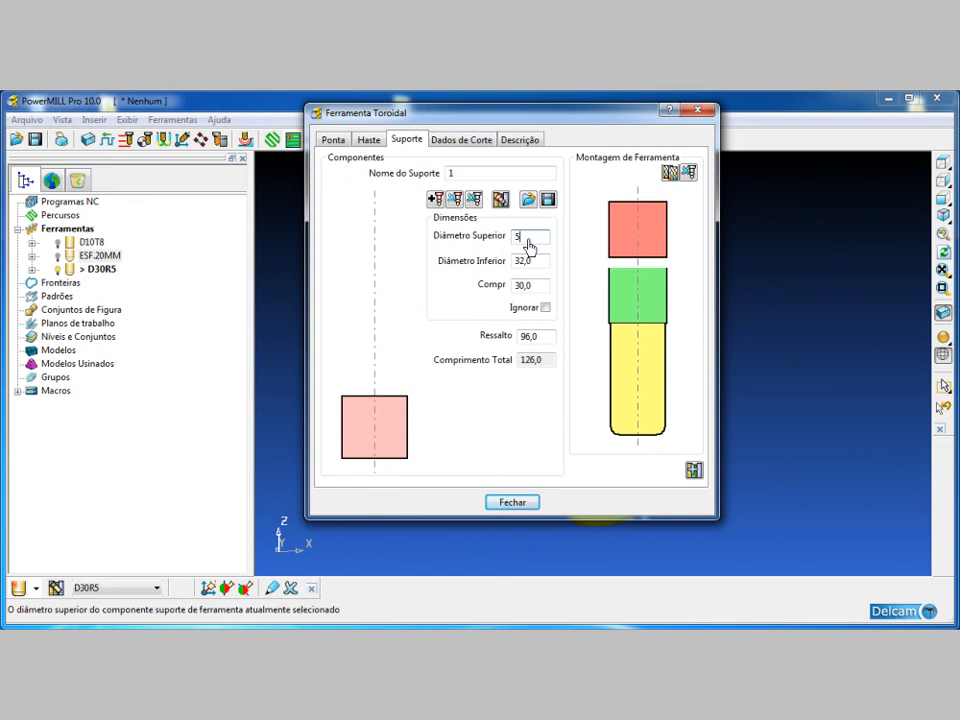
pyautogui.doubleClick(532, 264)
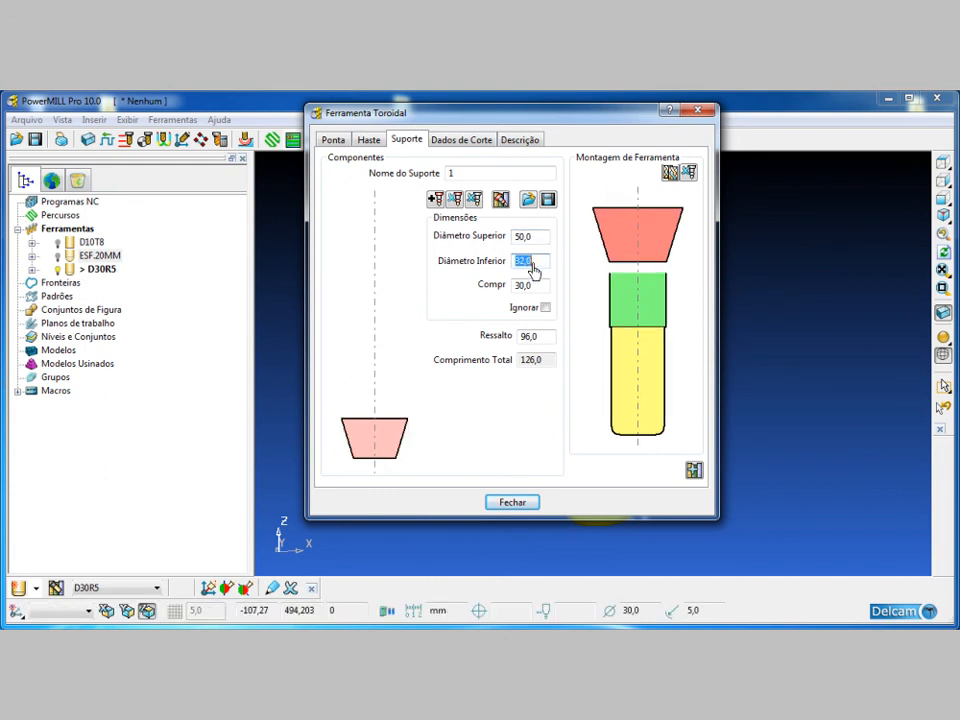
pyautogui.write('40')
pyautogui.click(542, 289)
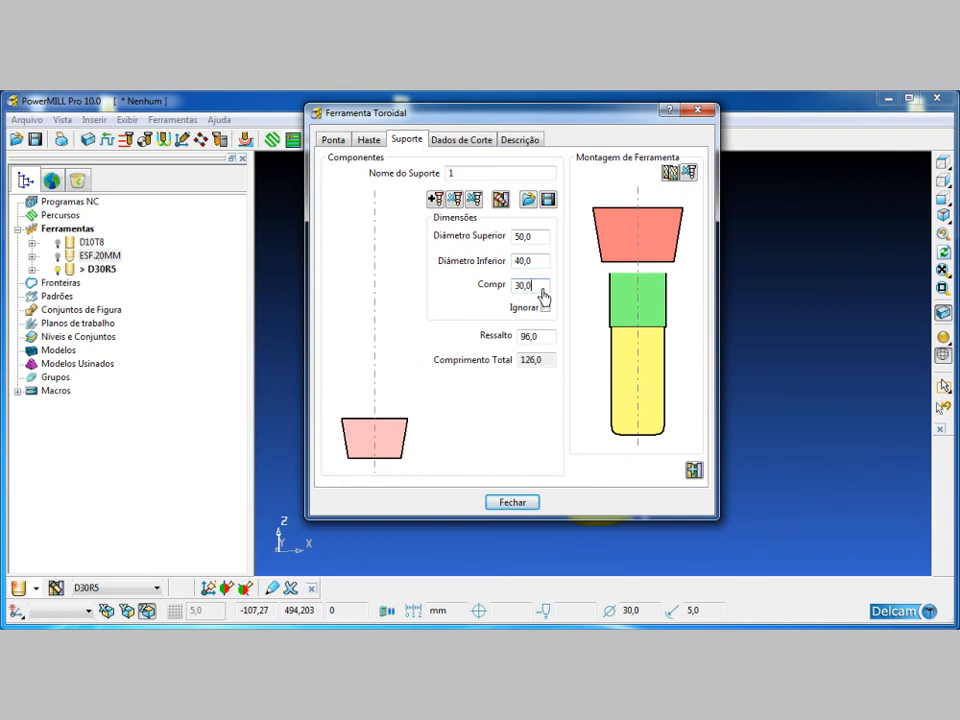
pyautogui.doubleClick(541, 289)
pyautogui.write('35')
# Set the overhang (Ressalto) of D30R5 to 80 mm and close its definition.
pyautogui.click(538, 340)
pyautogui.doubleClick(538, 340)
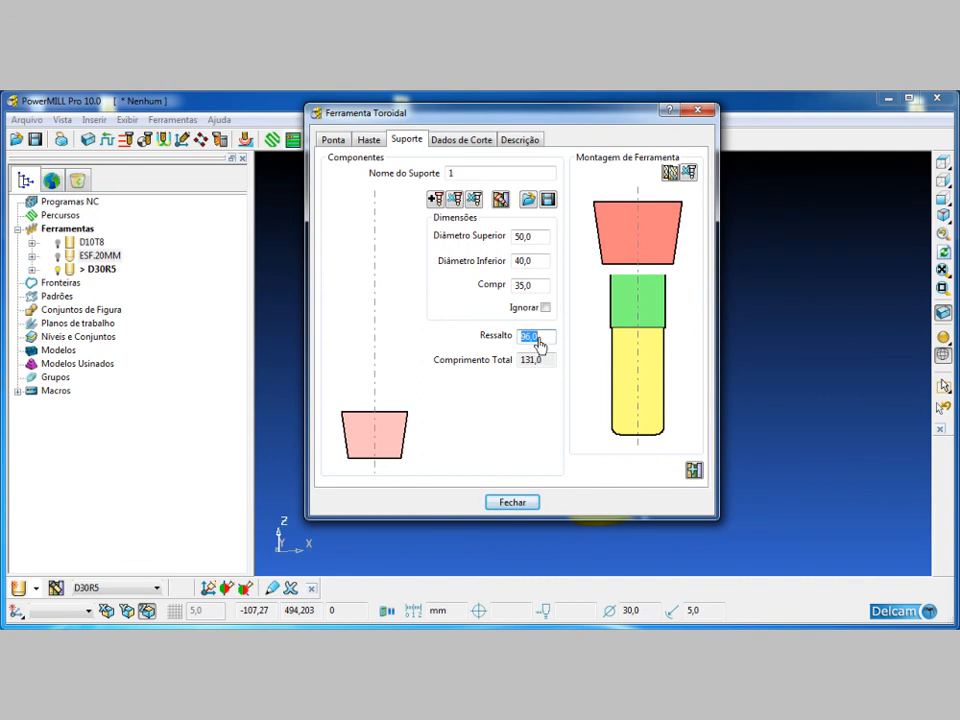
pyautogui.write('80')
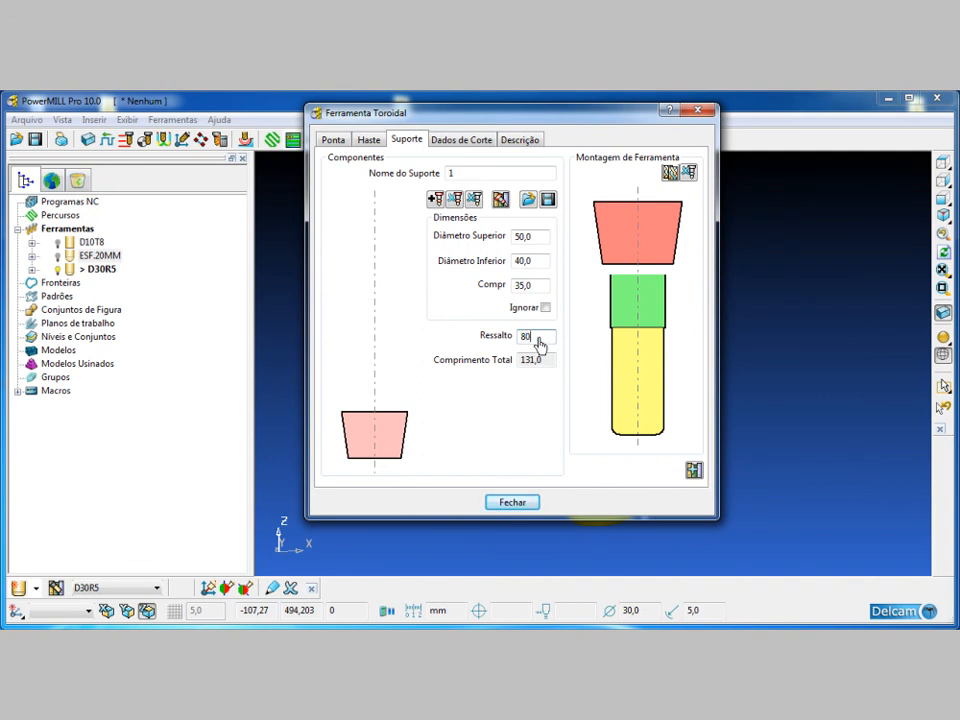
pyautogui.click(538, 289)
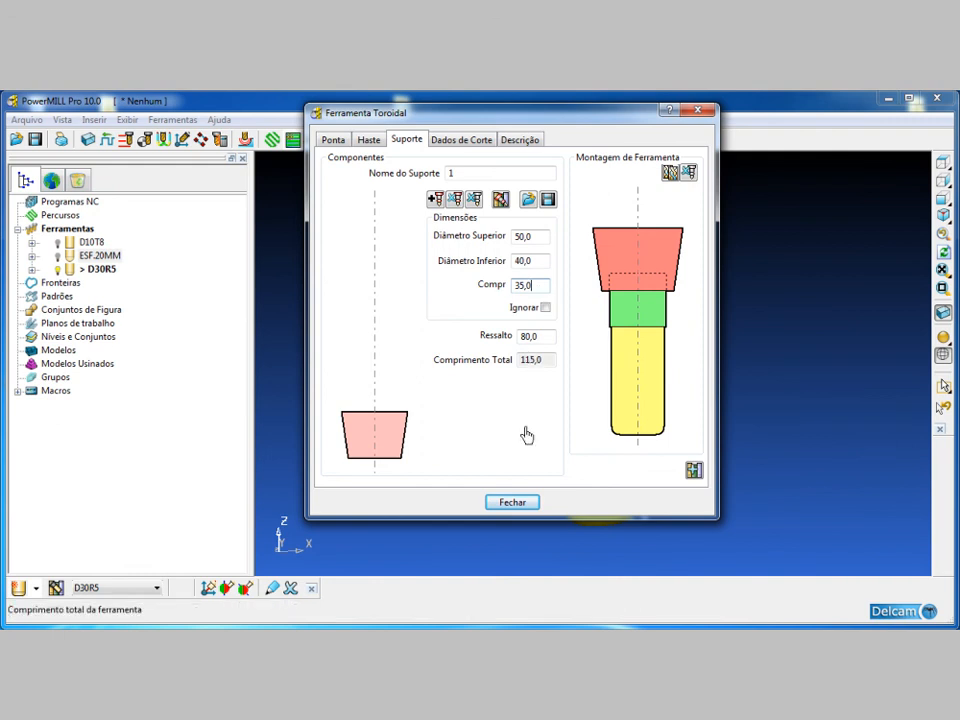
pyautogui.click(510, 503)
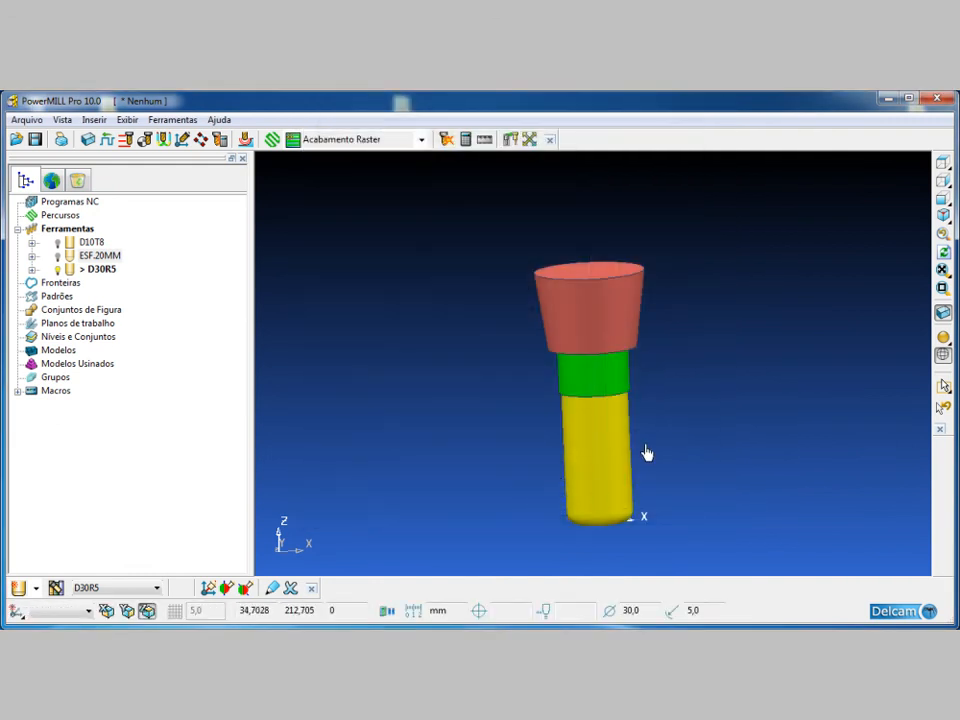